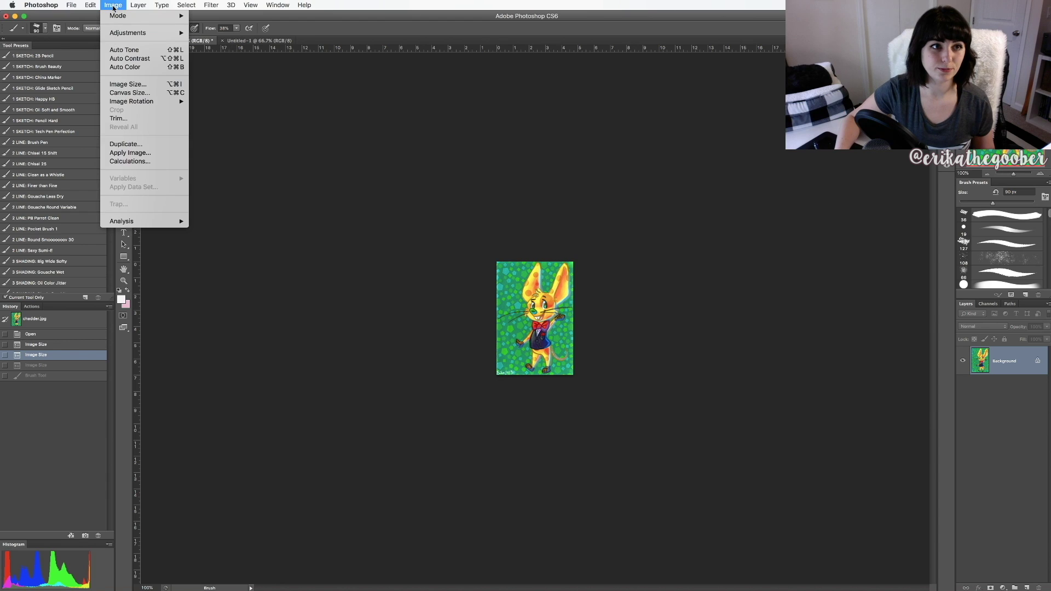
Step: Check the image's dimensions and resolution without changing them, and examine the mouse drawing up close for pixelation
click(132, 86)
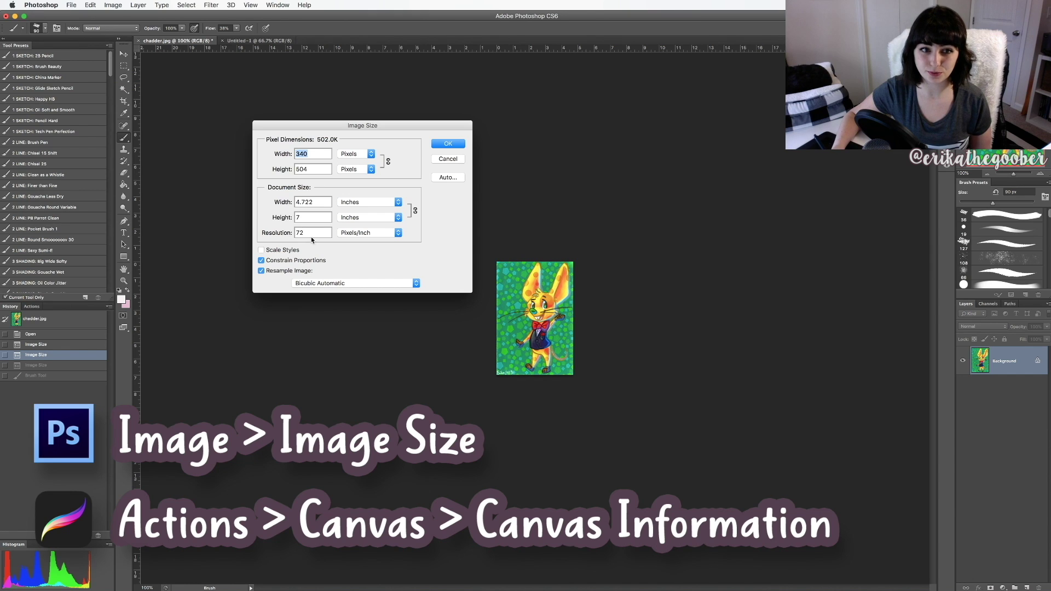
click(448, 159)
key(super+equal)
key(super+equal)
key(super+equal)
key(super+equal)
key(super+equal)
key(super+equal)
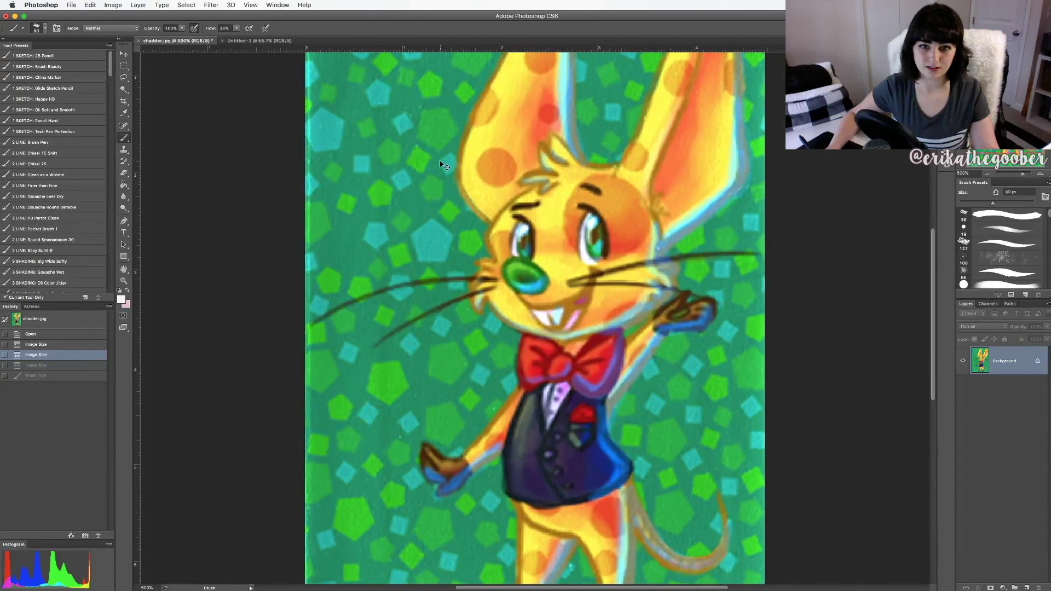
key(super+equal)
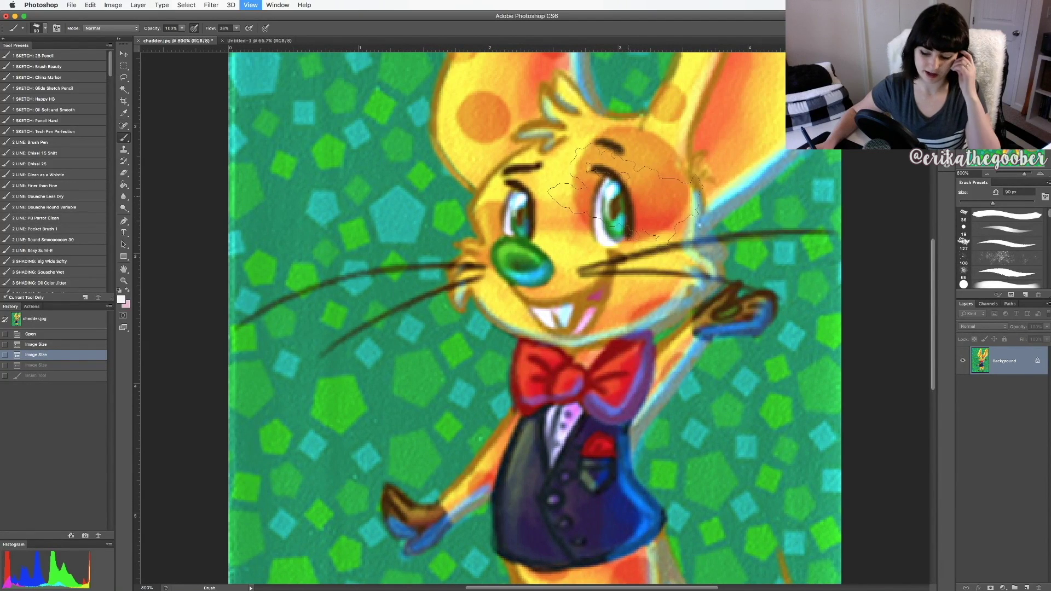
Step: Try a small brush stroke beside the mouse's eye with a reduced brush size, and undo it
key(bracketleft)
key(bracketleft)
key(bracketleft)
key(bracketleft)
key(bracketleft)
key(bracketleft)
key(bracketleft)
key(bracketleft)
key(bracketleft)
key(bracketleft)
key(bracketleft)
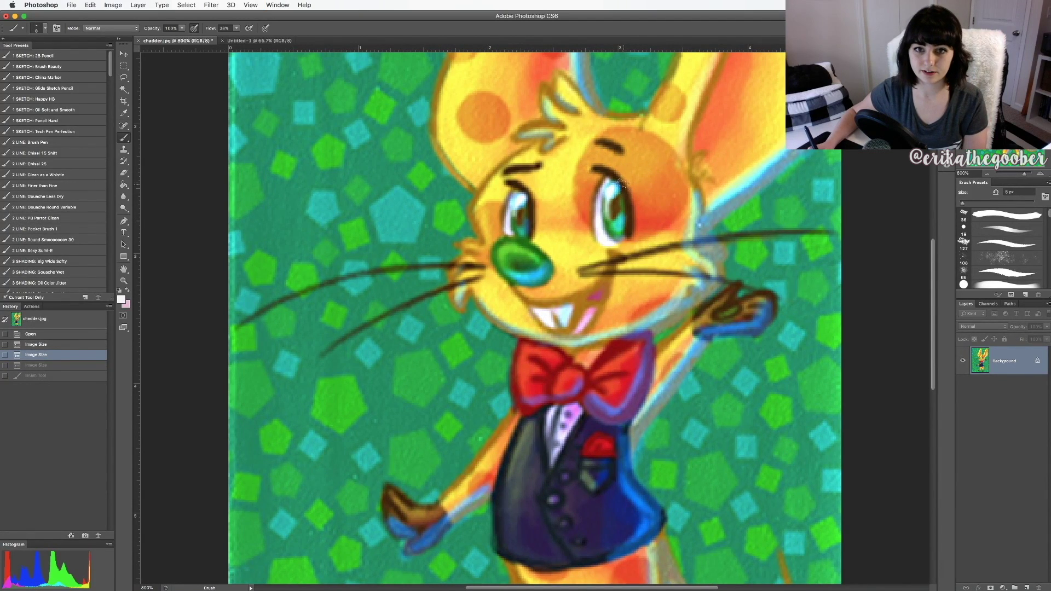
mouse_move(617, 162)
mouse_down()
mouse_move(646, 250)
mouse_move(573, 246)
mouse_move(646, 164)
mouse_move(663, 236)
mouse_up()
key(super+z)
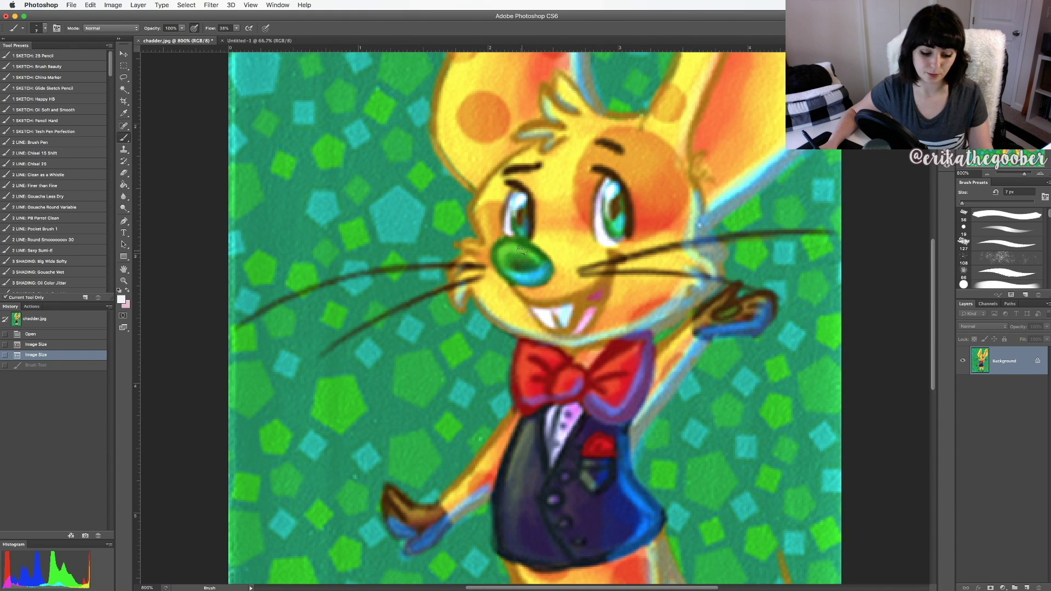
Step: Resample the mouse image to a resolution of 300 pixels/inch
scroll(524, 254, down, 3)
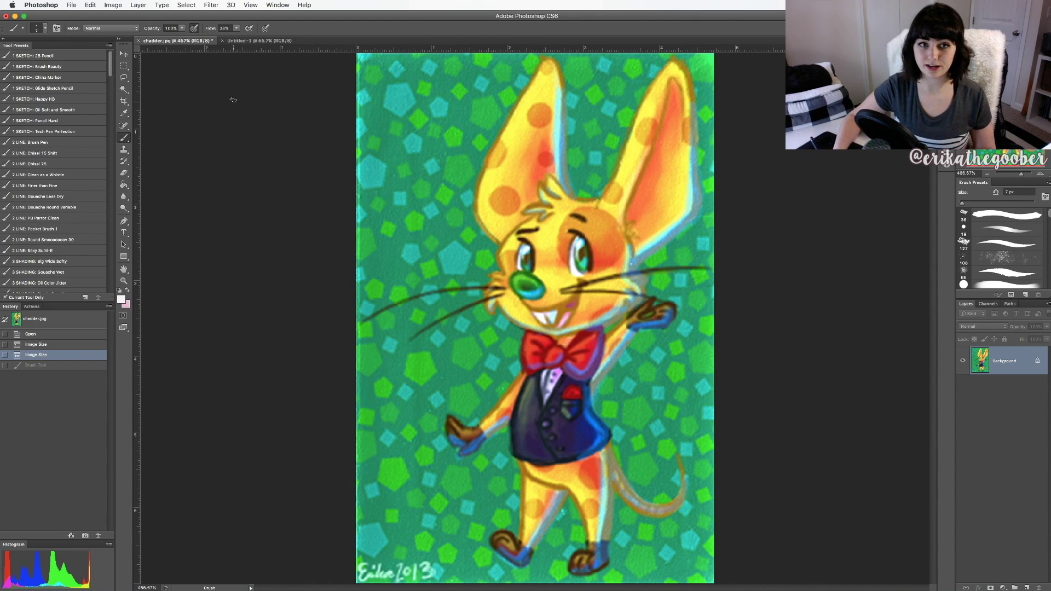
click(113, 5)
click(127, 81)
click(282, 231)
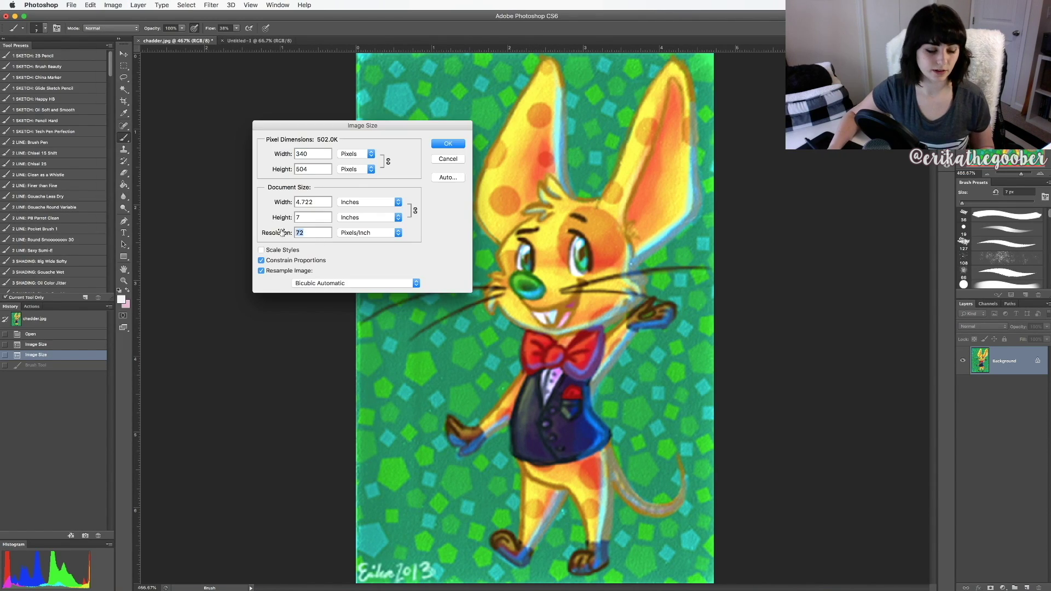
text(300)
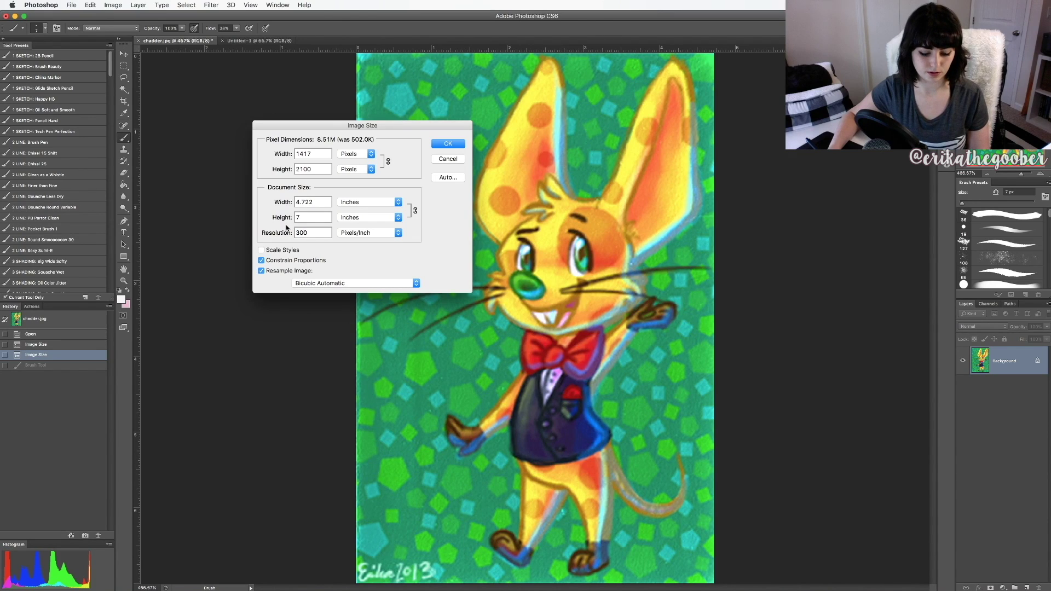
key(Return)
Step: Examine the resampled mouse's face up close, and view the whole picture at actual size
key(super+0)
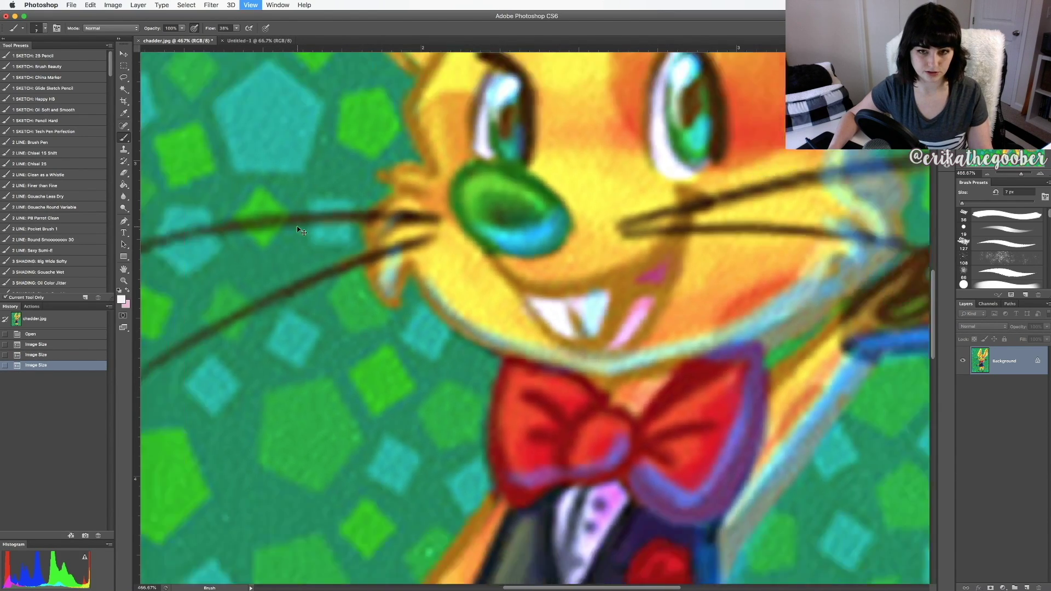
key(super+plus)
key(super+plus)
key(super+plus)
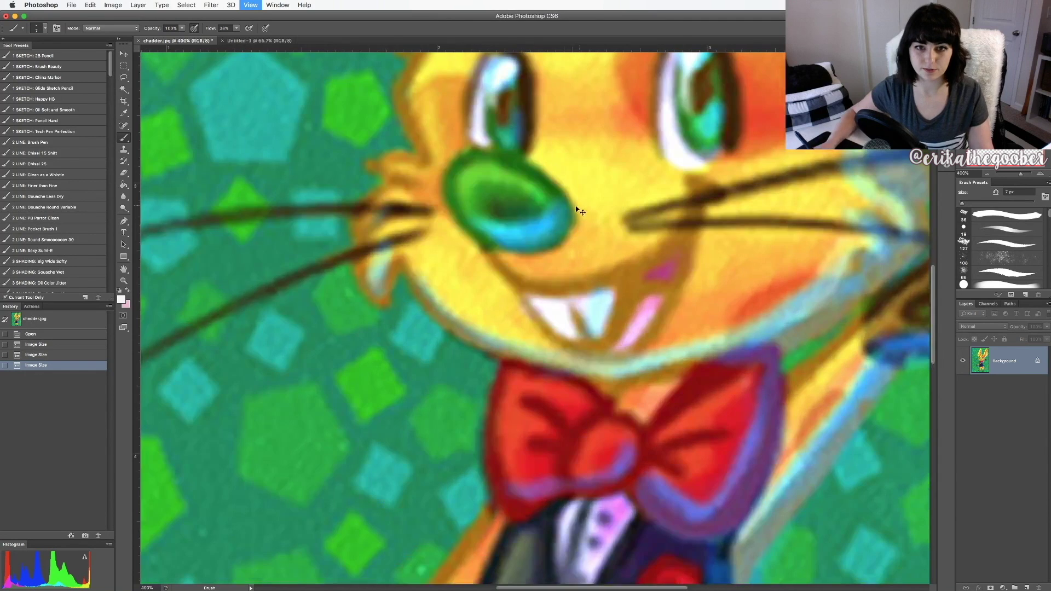
key(super+minus)
key(super+minus)
key(super+1)
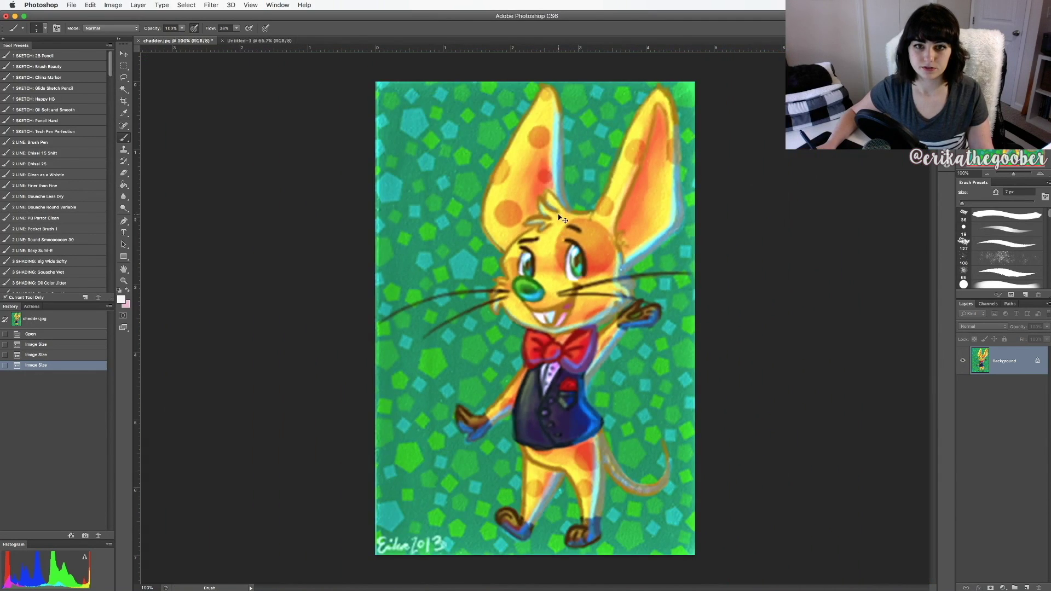
Step: Create a new 9 by 9 inch document with a resolution of 300 pixels/inch
click(73, 5)
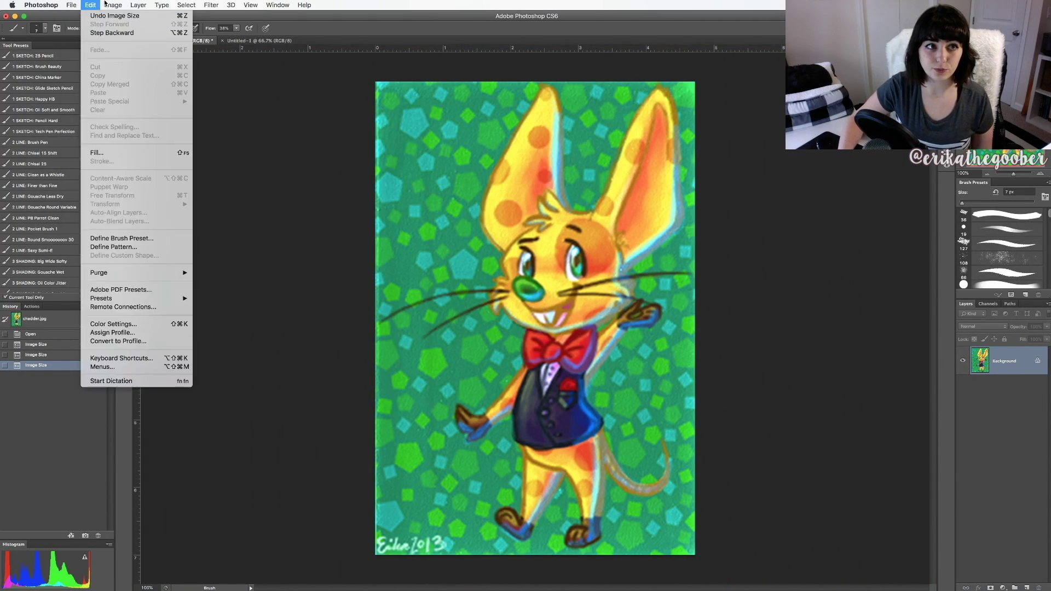
click(80, 15)
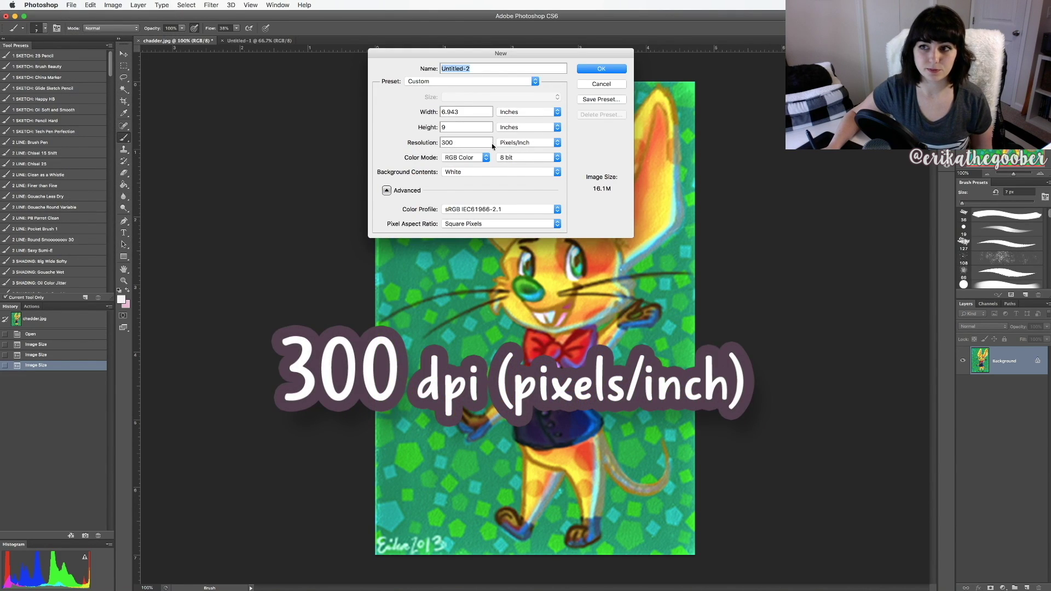
double_click(460, 111)
text(9)
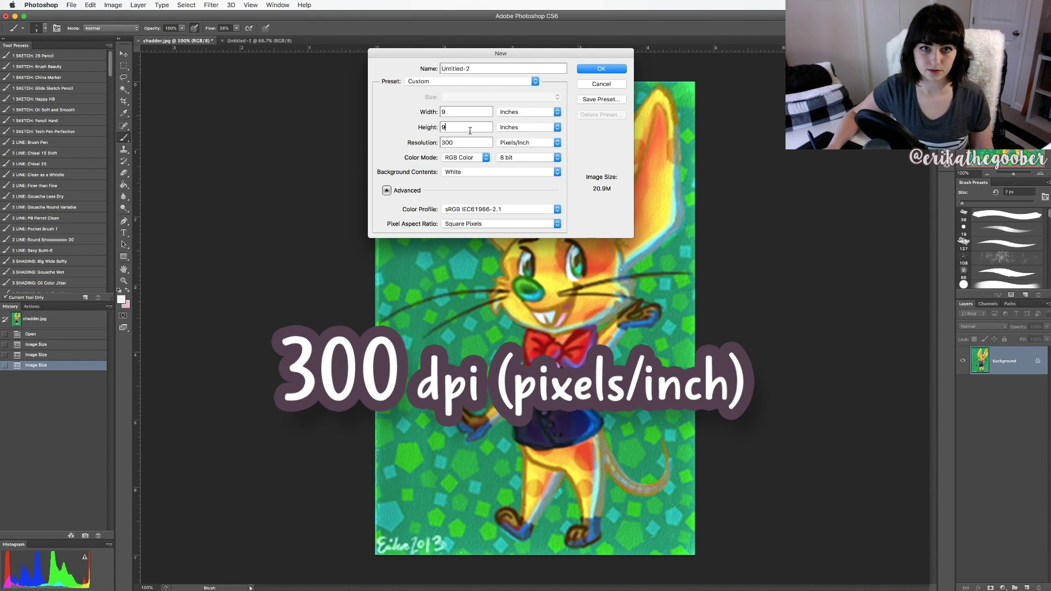
key(Tab)
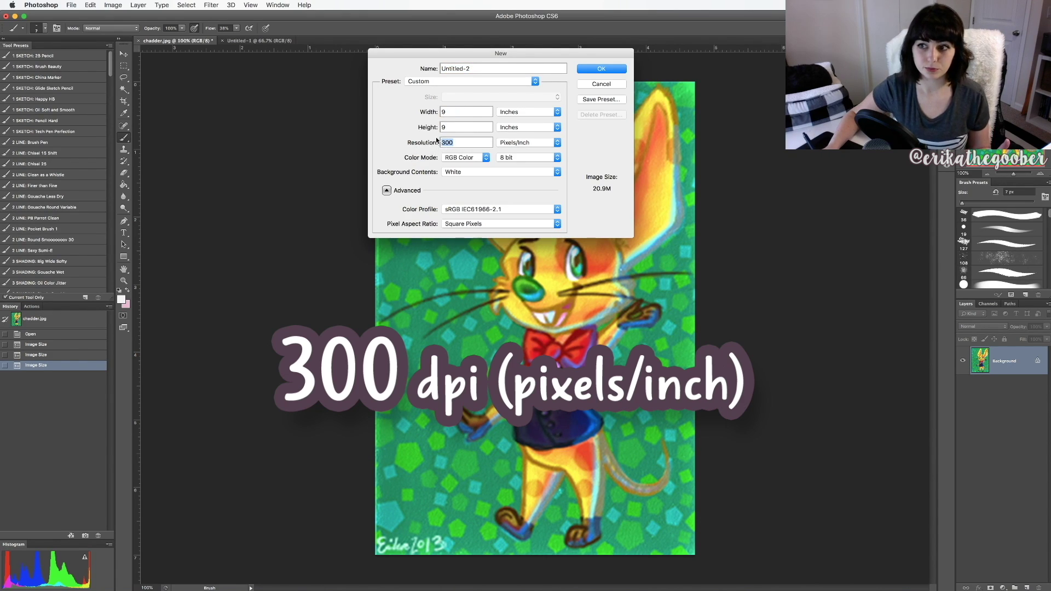
click(590, 72)
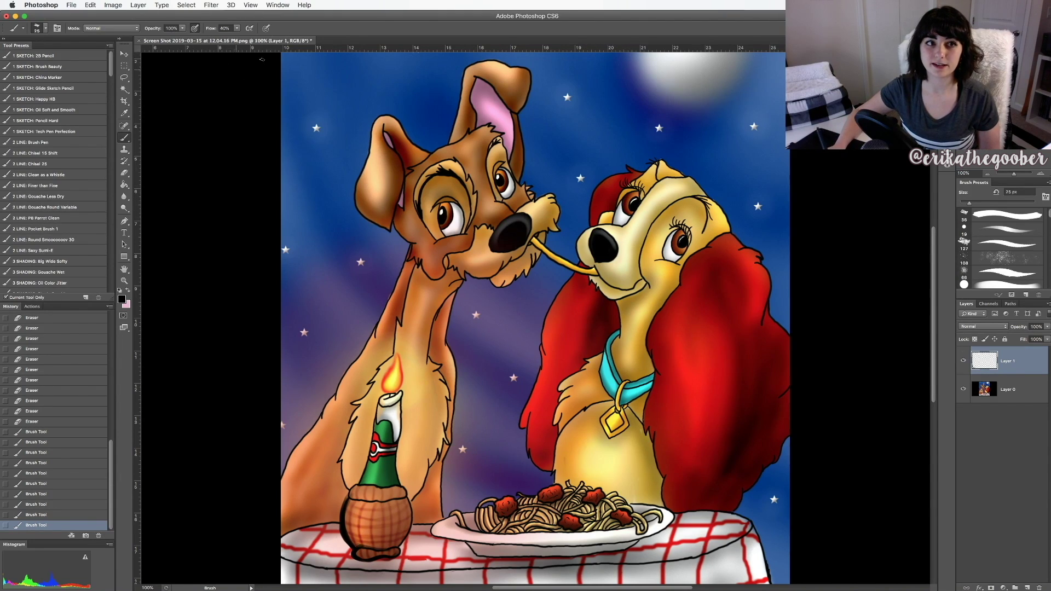
Step: Choose the 36 px chalk brush without renaming it, and reduce its size to 30 px
double_click(978, 214)
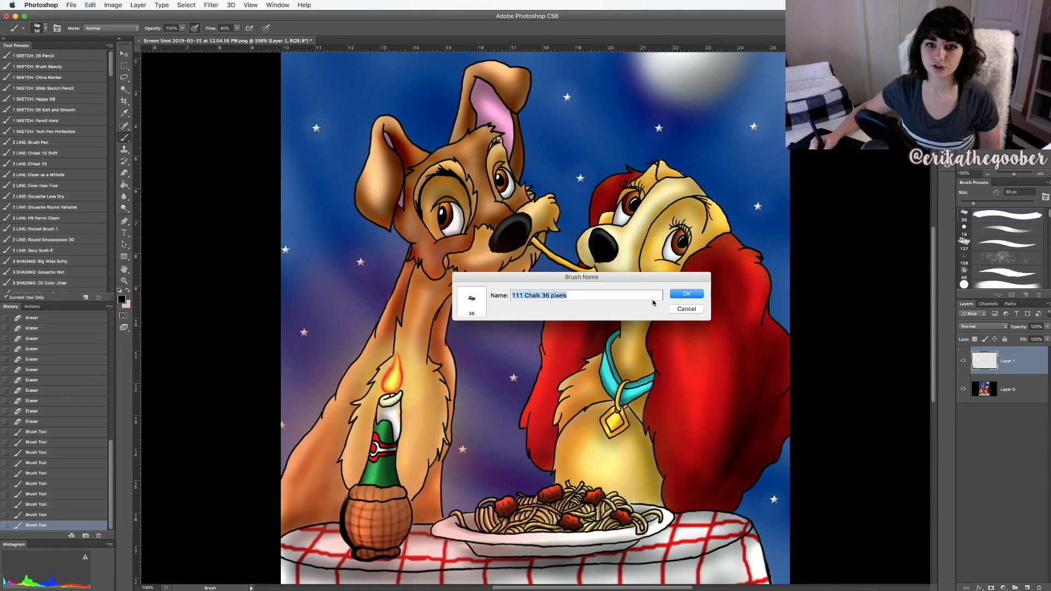
click(685, 308)
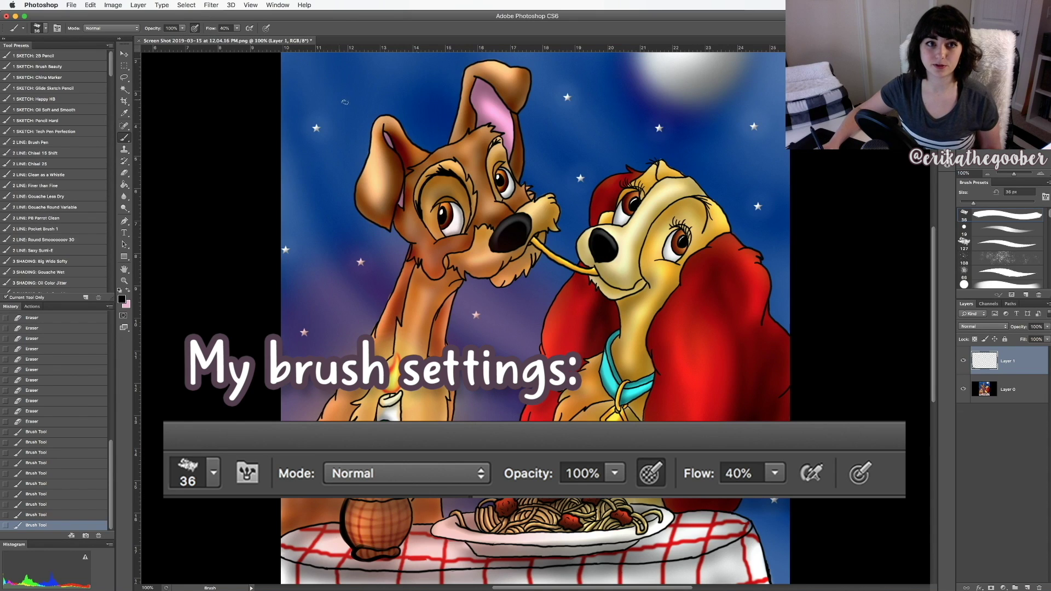
key(bracketleft)
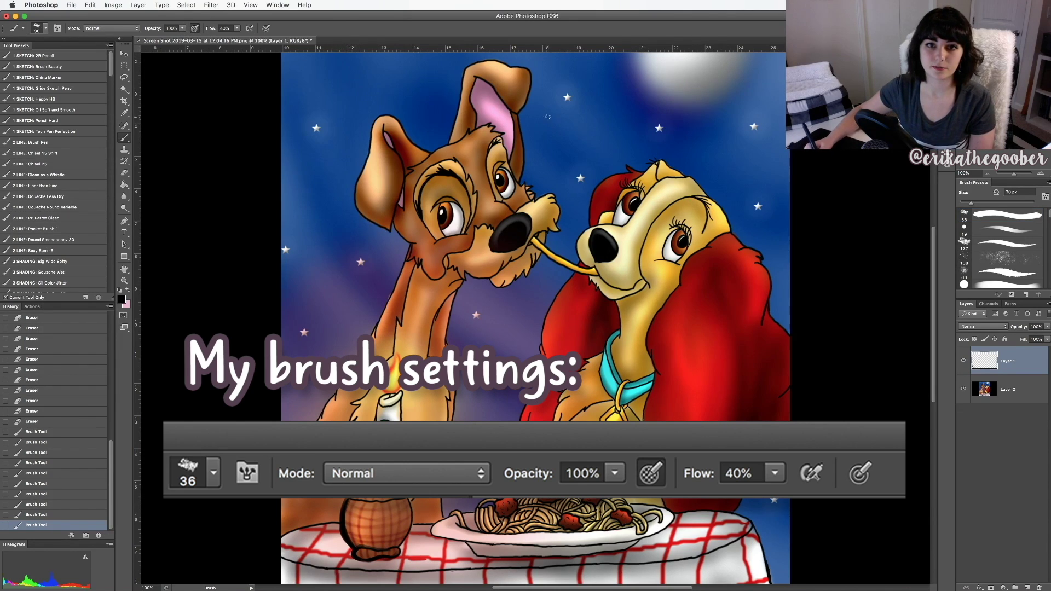
Step: Paint four long, curved, tapering black test strokes across the two dogs' faces on Layer 1
mouse_move(586, 95)
mouse_down()
mouse_move(462, 295)
mouse_move(462, 337)
mouse_up()
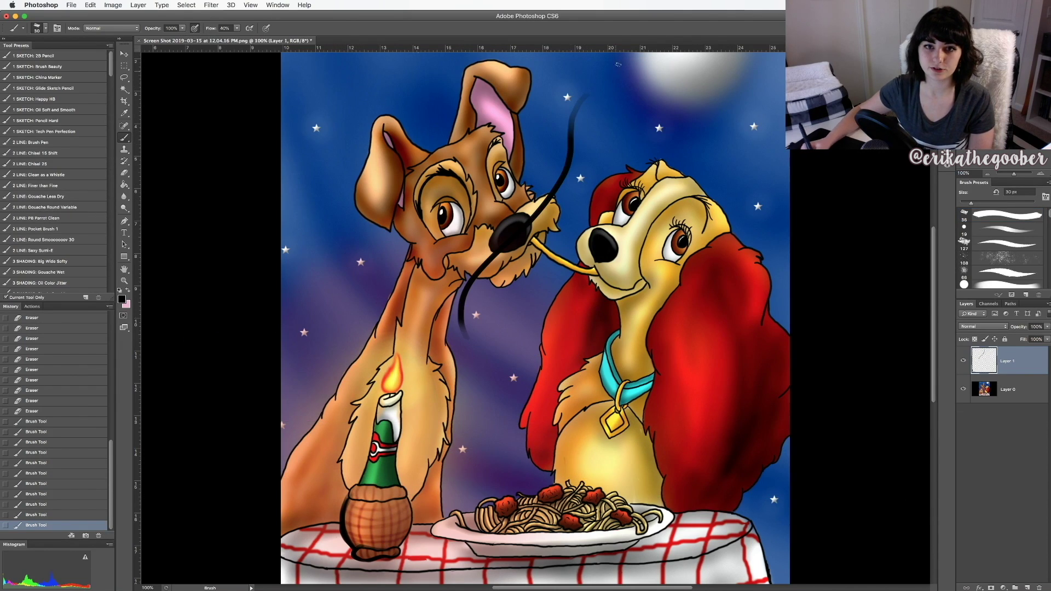
mouse_move(624, 84)
mouse_down()
mouse_move(568, 188)
mouse_move(523, 355)
mouse_up()
mouse_move(642, 95)
mouse_down()
mouse_move(533, 359)
mouse_move(572, 386)
mouse_up()
drag(613, 196, 627, 383)
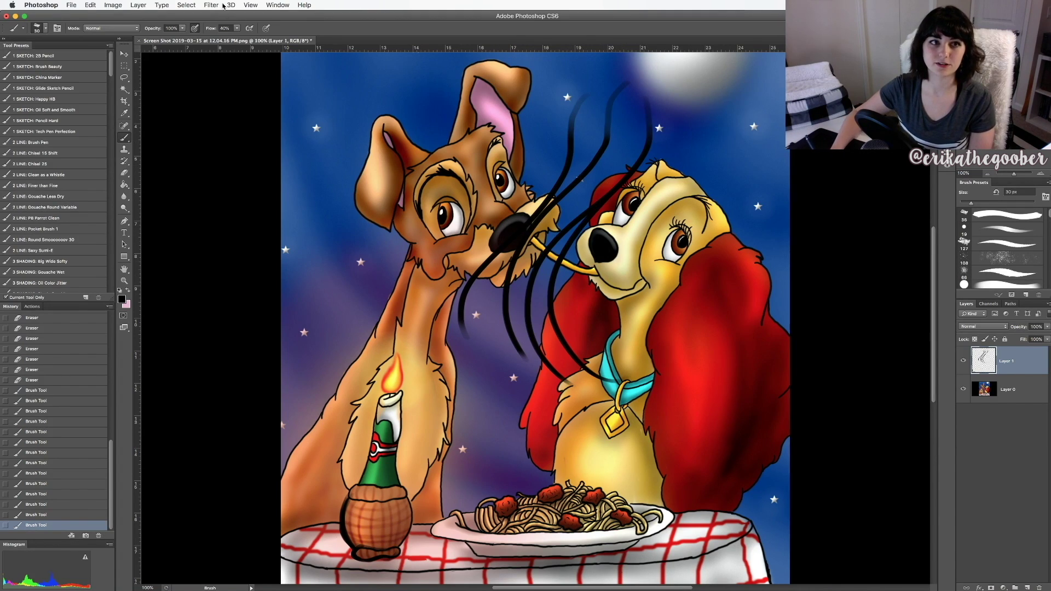
Step: Paint short black test strokes over the sky around the brown dog's ears and near the moon
drag(345, 72, 323, 213)
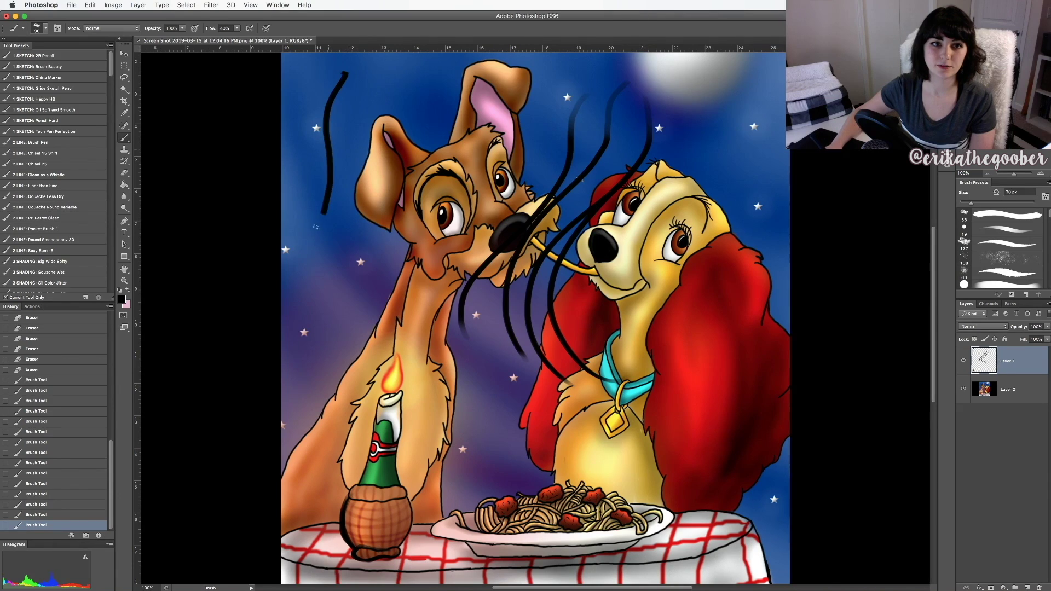
drag(350, 157, 316, 250)
drag(368, 88, 363, 164)
mouse_move(405, 67)
mouse_down()
mouse_move(419, 140)
mouse_move(411, 155)
mouse_up()
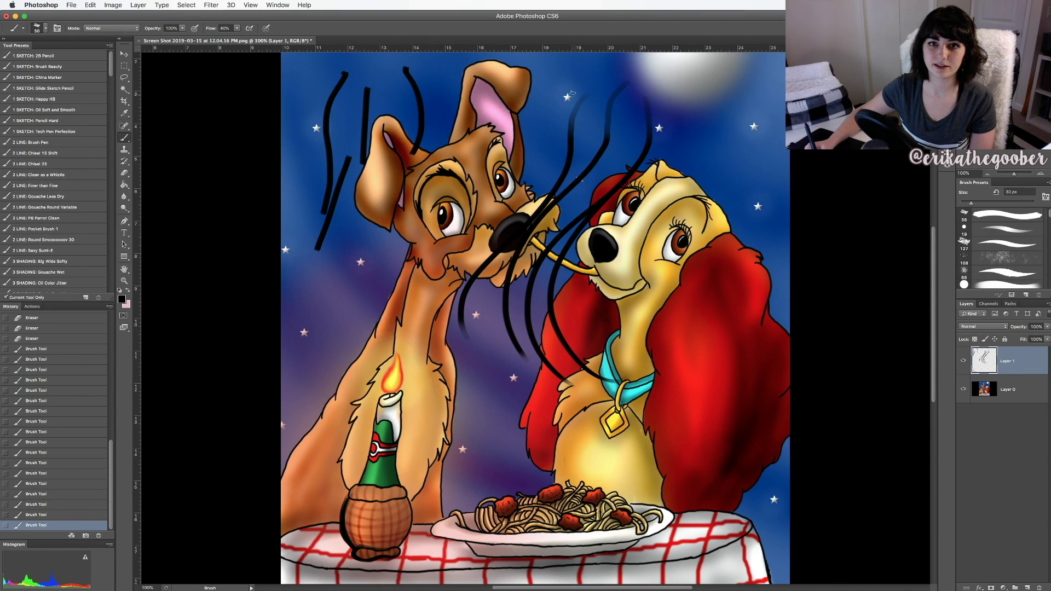
drag(576, 77, 550, 189)
drag(633, 76, 641, 137)
Step: Delete the layer of test strokes, add a new empty layer, and reduce the brush size to 15 px
key(BackSpace)
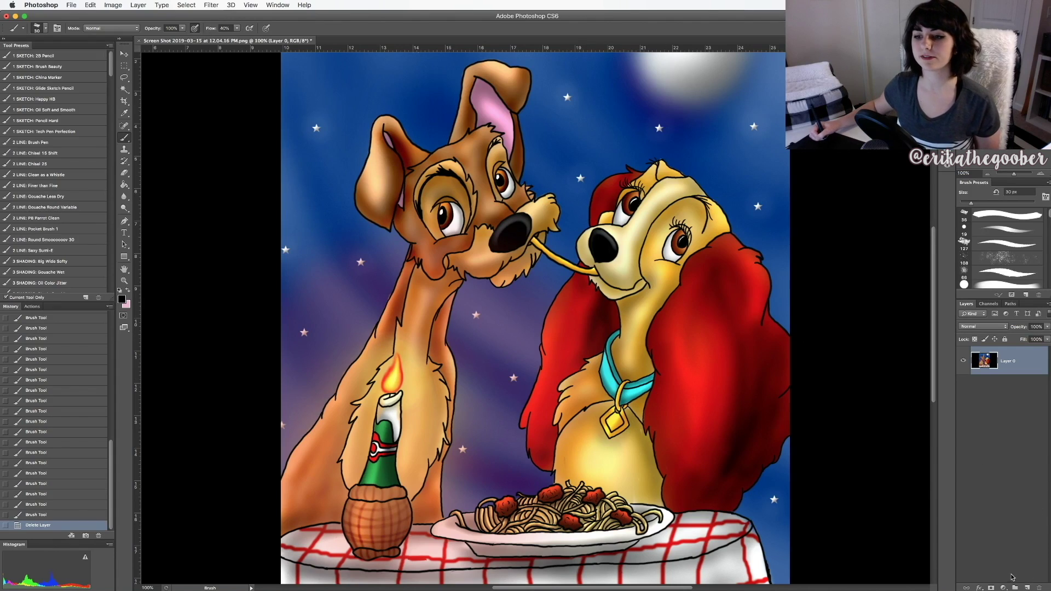
click(1027, 587)
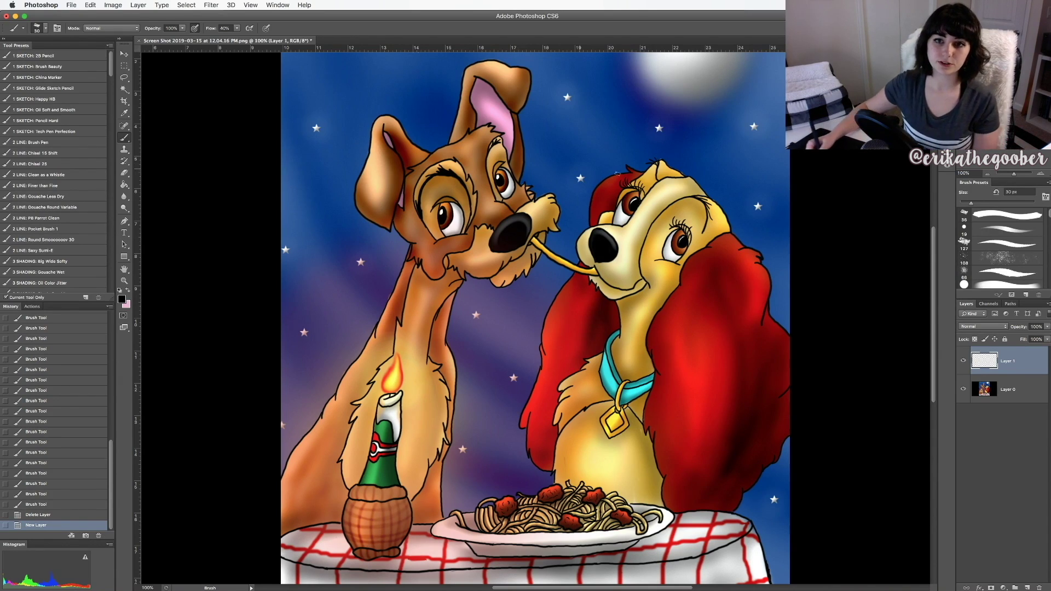
key(bracketleft)
key(bracketleft)
key(bracketleft)
Step: Examine the line weight around the spaghetti plate, the tablecloth and the two dogs
scroll(463, 344, up, 1)
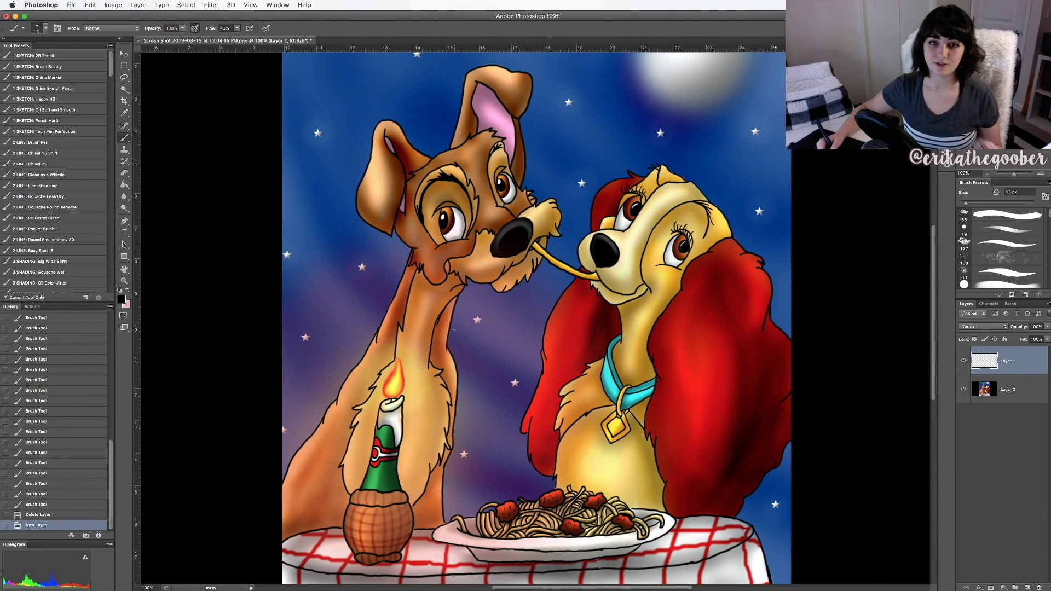
mouse_move(465, 369)
mouse_down()
mouse_move(468, 300)
mouse_move(488, 369)
mouse_move(538, 268)
mouse_move(540, 213)
mouse_up()
key(super+equal)
scroll(563, 263, down, 5)
scroll(564, 262, right, 4)
key(super+r)
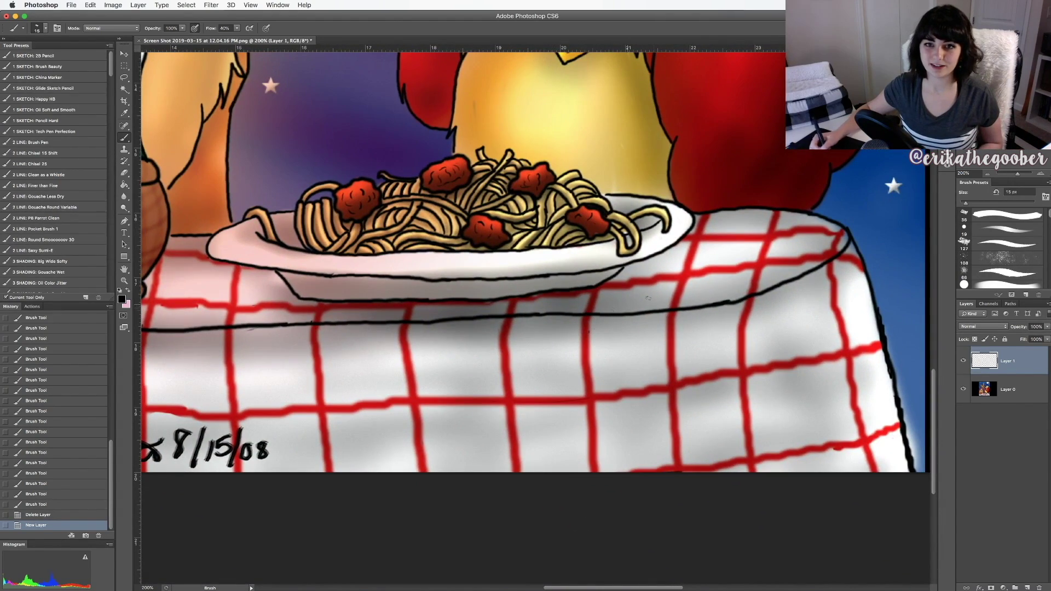
drag(492, 335, 519, 441)
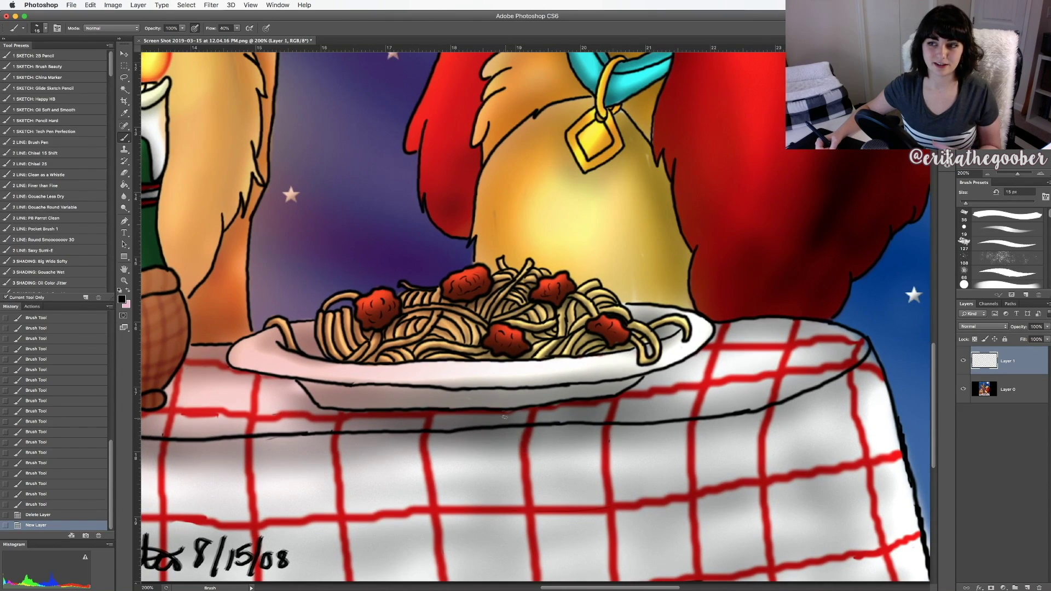
drag(522, 320, 518, 372)
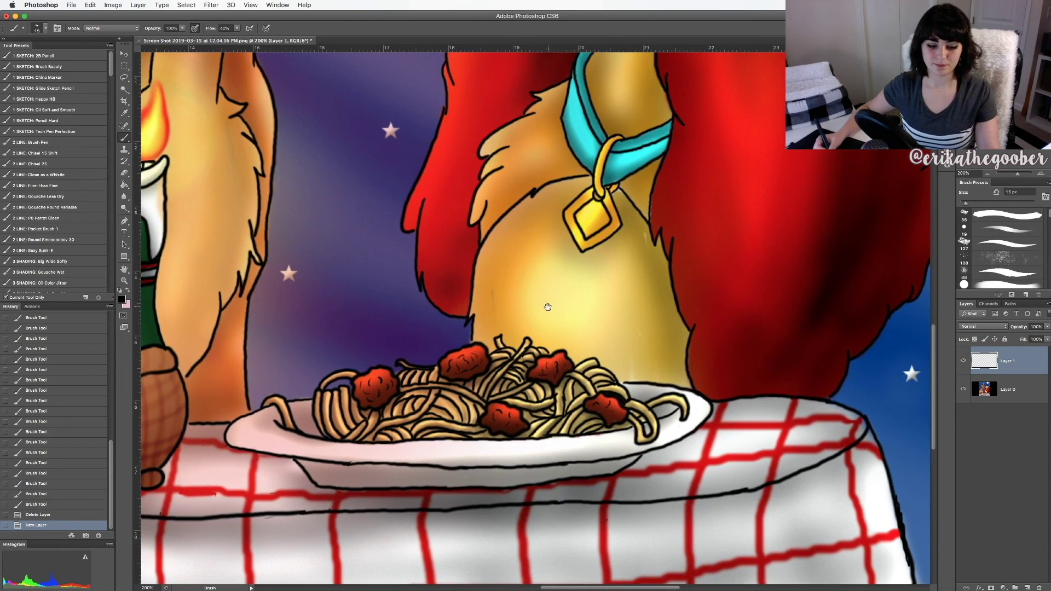
key(super+minus)
drag(542, 315, 551, 402)
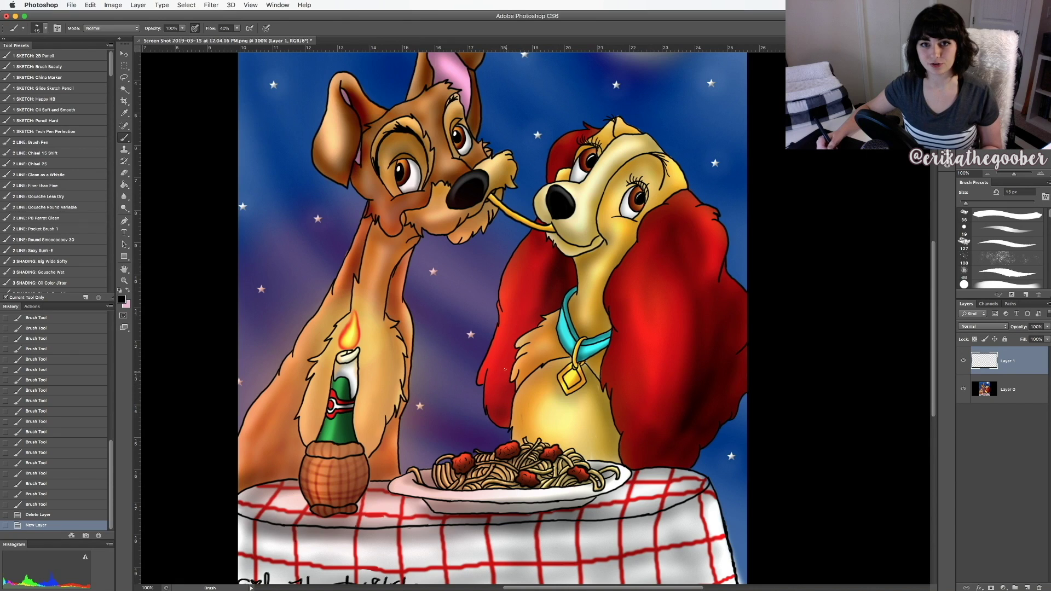
Step: Thicken the lower outer outlines of the red-eared dog's ears in black with a larger brush
key(bracketright)
key(bracketright)
mouse_move(506, 431)
mouse_down()
mouse_move(484, 373)
mouse_move(506, 428)
mouse_move(474, 380)
mouse_up()
mouse_move(484, 380)
mouse_down()
mouse_move(475, 359)
mouse_move(489, 330)
mouse_up()
drag(692, 468, 721, 420)
Step: Draw thinner black contour lines under the red-eared dog's chin and along the brown dog's neck with a 15 px brush
key(bracketleft)
key(bracketleft)
drag(601, 242, 571, 255)
drag(560, 251, 582, 254)
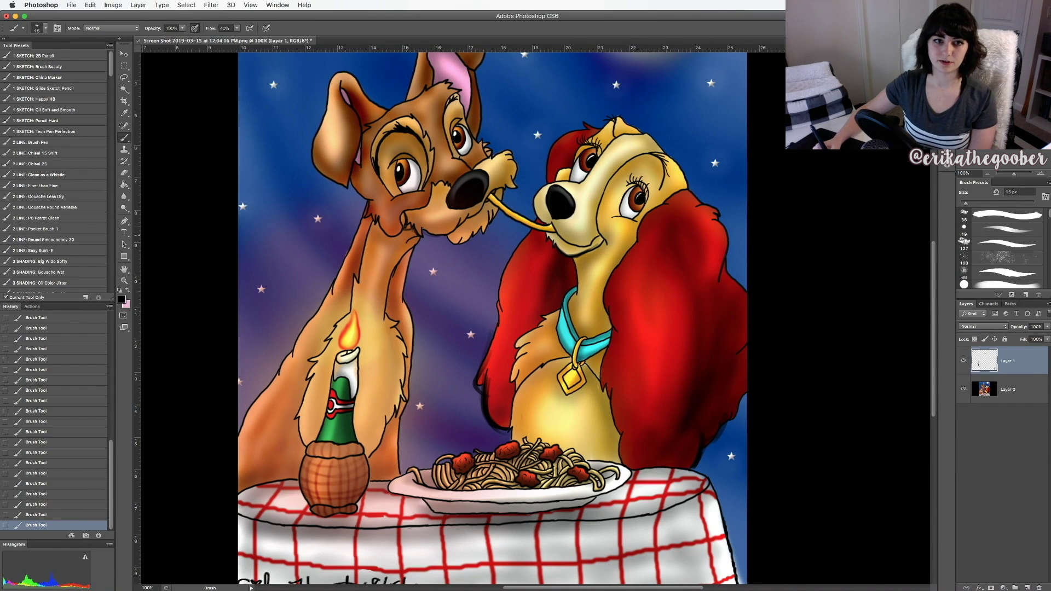
mouse_move(377, 223)
mouse_down()
mouse_move(400, 238)
mouse_move(403, 294)
mouse_up()
Step: Thicken the brown dog's outer outline from the neck down the chest to the table with a larger brush
key(bracketright)
key(bracketright)
mouse_move(414, 248)
mouse_down()
mouse_move(403, 302)
mouse_move(414, 367)
mouse_up()
drag(413, 329, 396, 468)
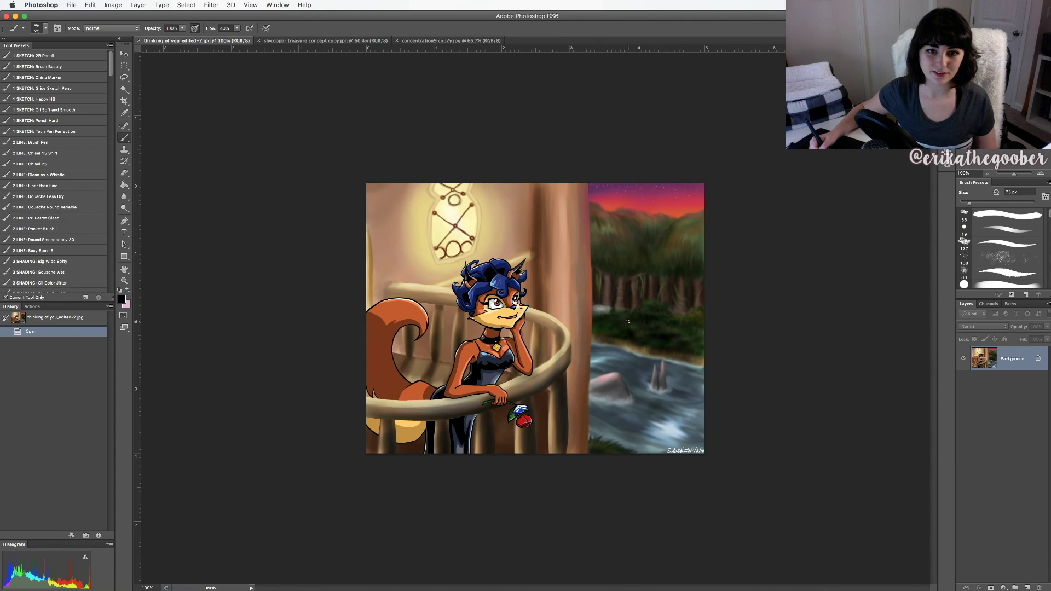
Step: Examine the line weight of the fox character on the balcony up close in thinking of you_edited-2.jpg
key(super+equal)
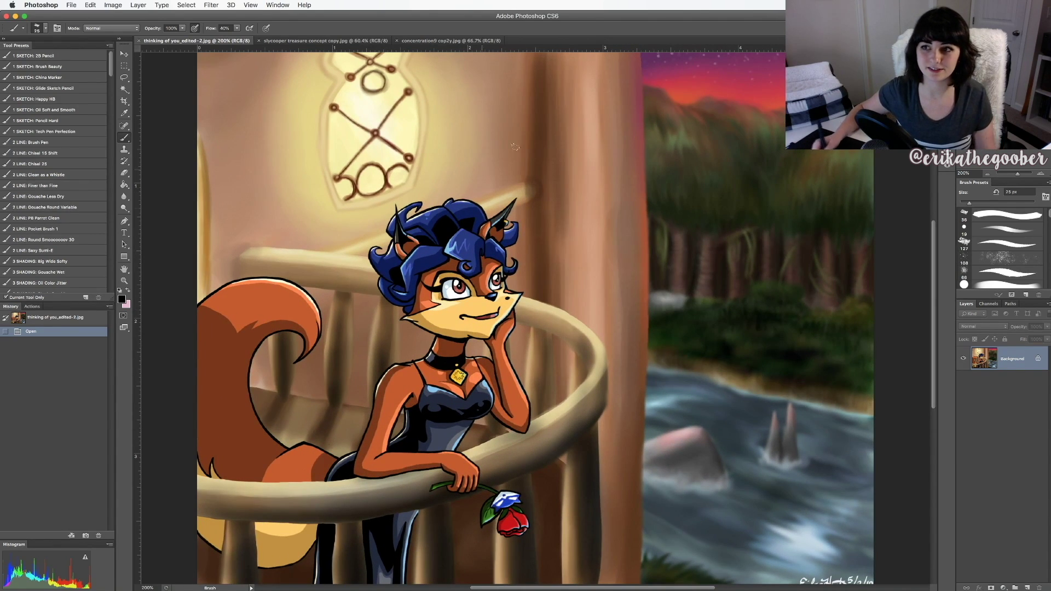
drag(609, 307, 665, 282)
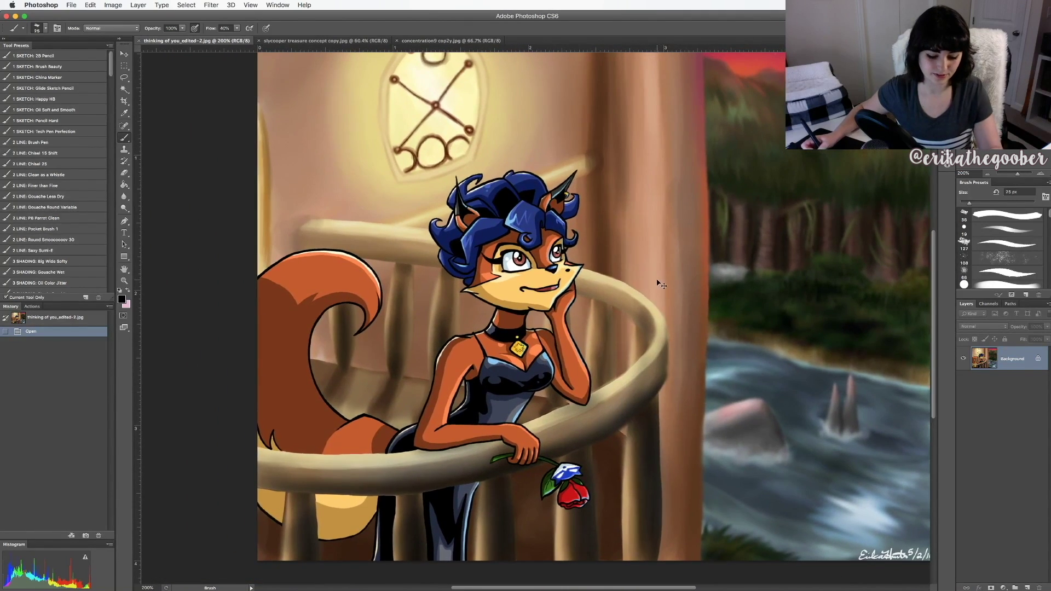
scroll(660, 284, up, 4)
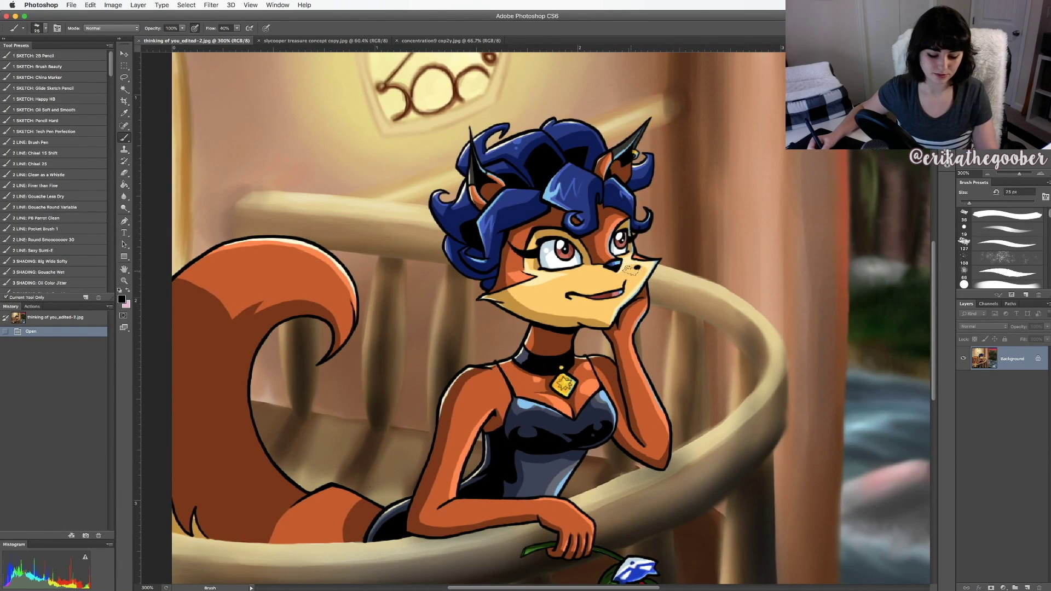
Step: Circle the blurry forest background beyond the balcony with a black brush stroke and undo the stroke
scroll(635, 243, down, 3)
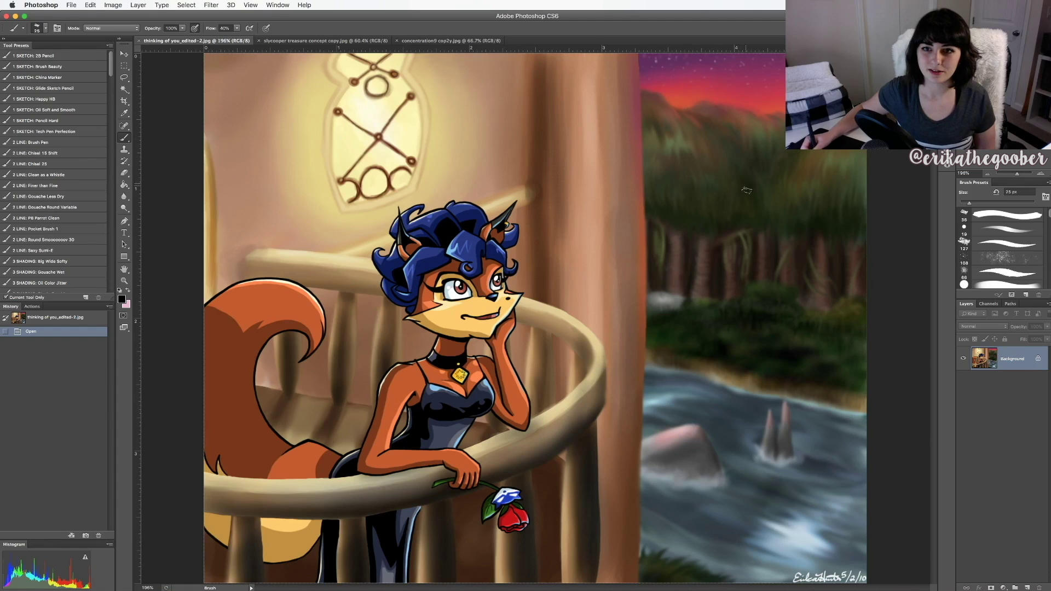
mouse_move(747, 141)
mouse_down()
mouse_move(596, 306)
mouse_move(837, 219)
mouse_move(712, 112)
mouse_up()
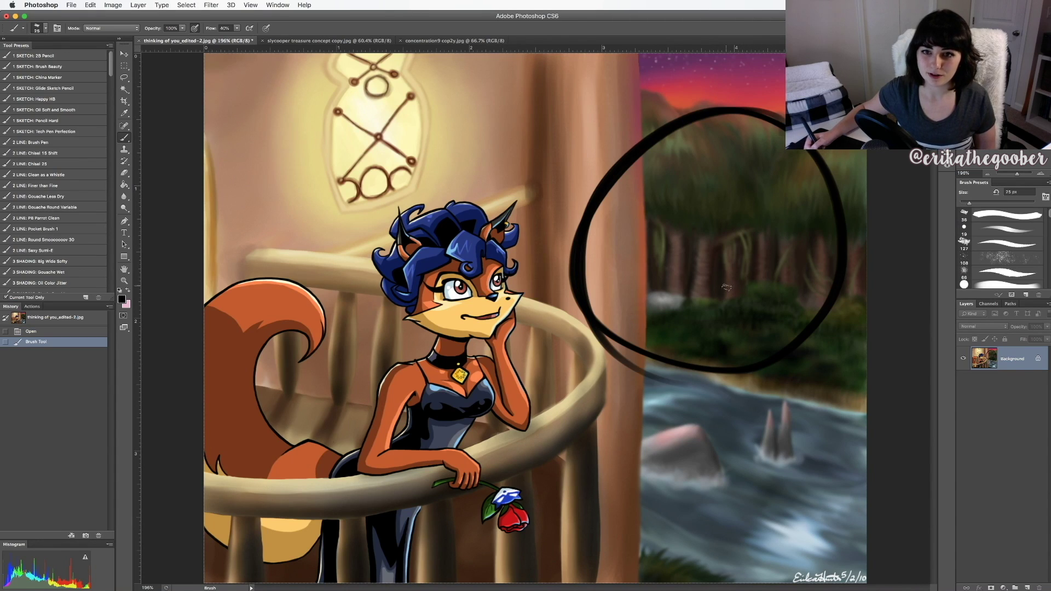
key(ctrl+z)
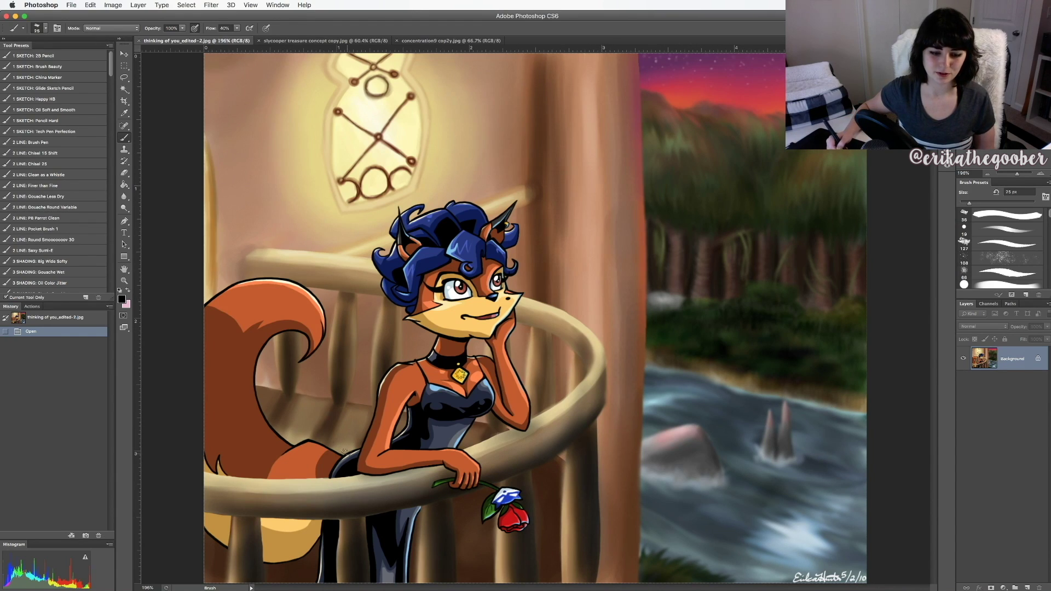
Step: Examine the outlined fox character against the soft, unlined balcony and river background up close
key(ctrl+plus)
key(ctrl+plus)
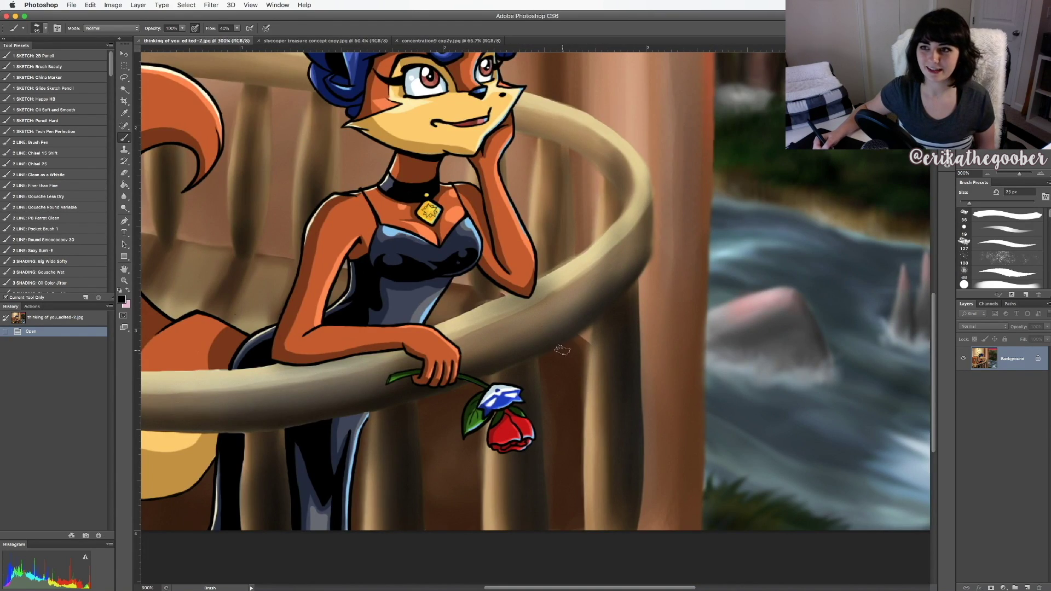
drag(528, 327, 589, 425)
key(ctrl+minus)
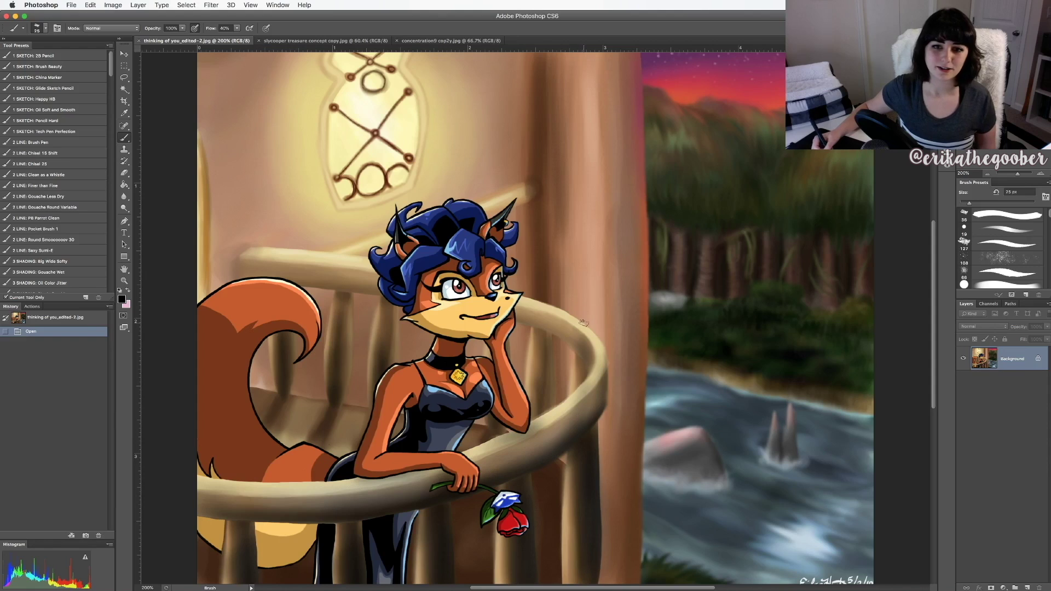
Step: Switch to slycooper treasure concept copy.jpg and examine the soft shading of the character's back, backpack and head up close
click(316, 42)
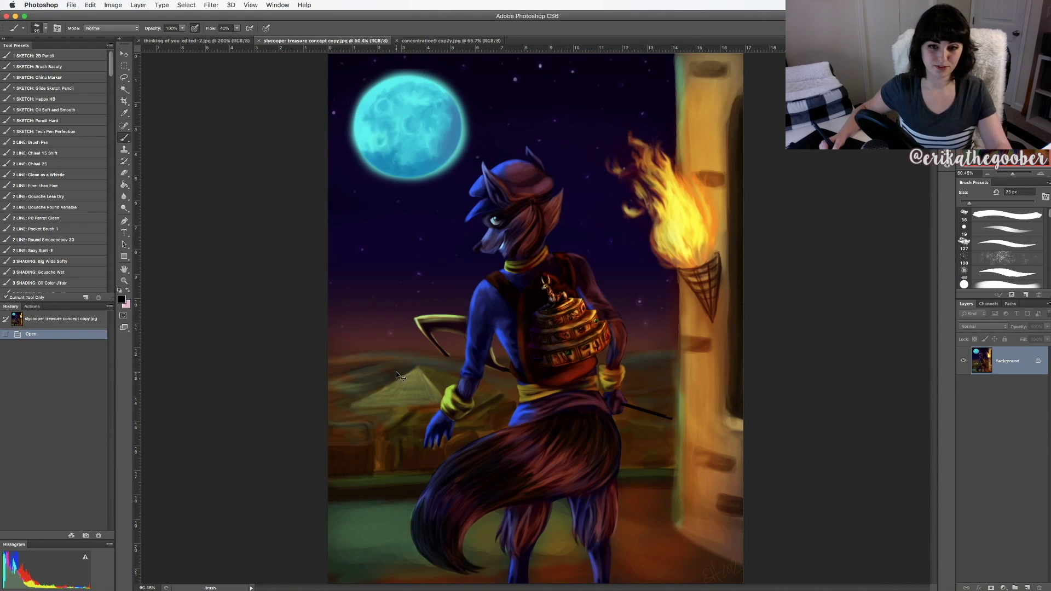
key(ctrl+plus)
key(ctrl+plus)
key(ctrl+plus)
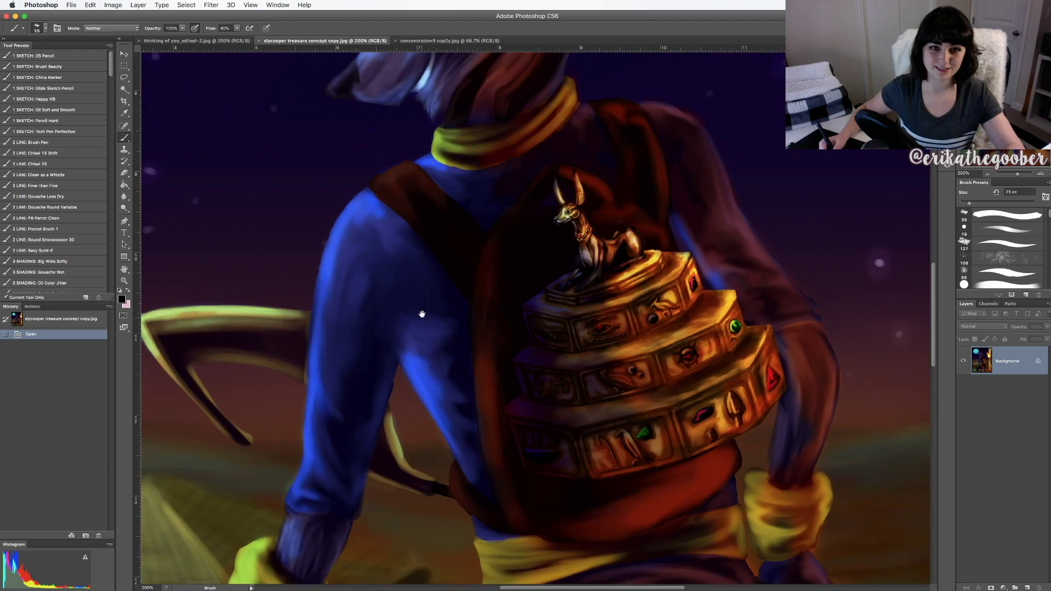
drag(422, 314, 485, 500)
drag(471, 336, 476, 398)
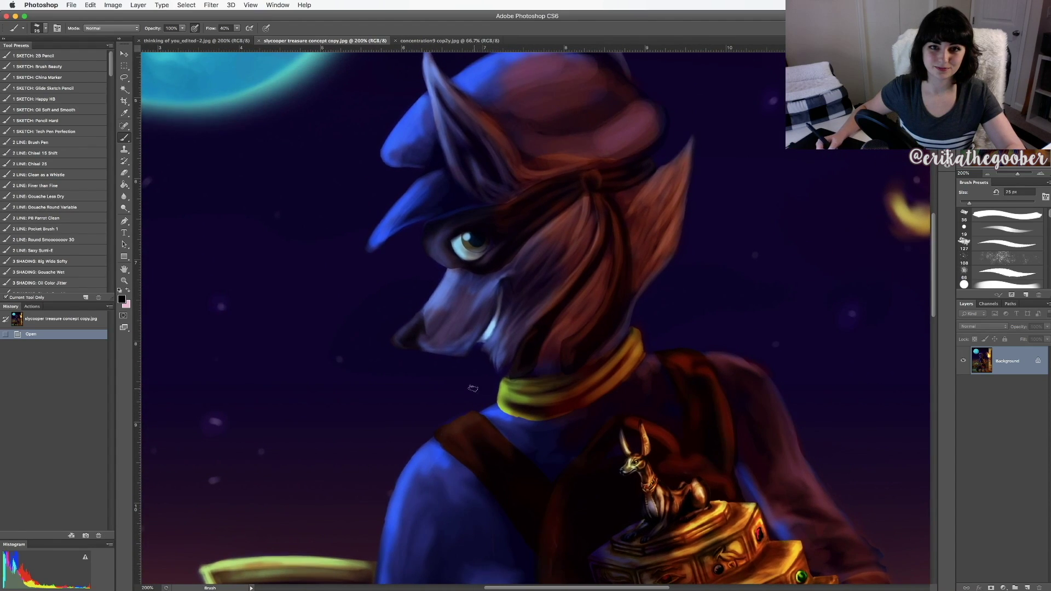
key(ctrl+plus)
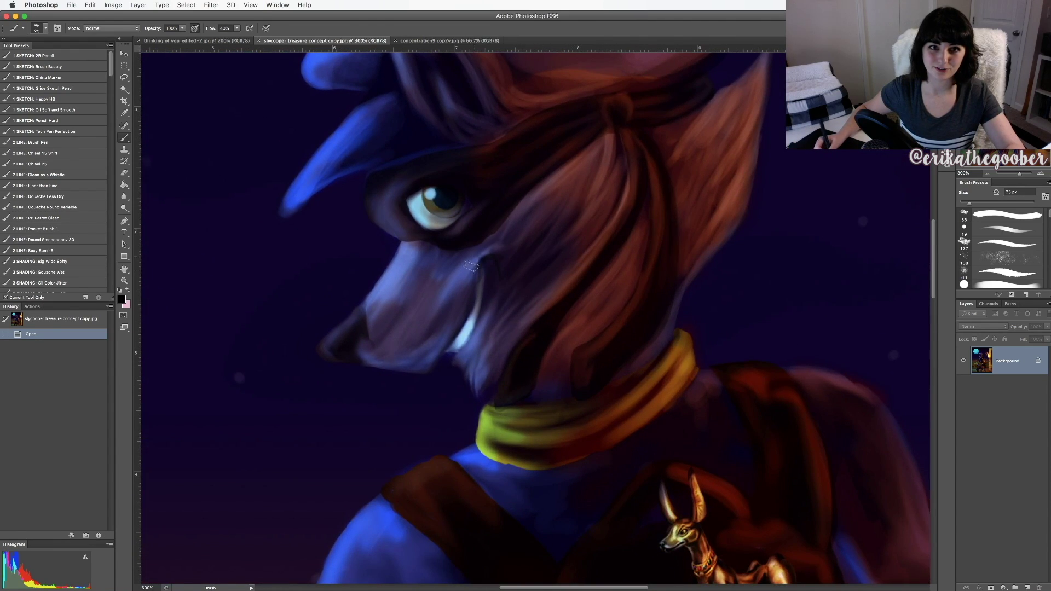
mouse_move(497, 367)
mouse_down()
mouse_move(569, 322)
mouse_move(574, 346)
mouse_up()
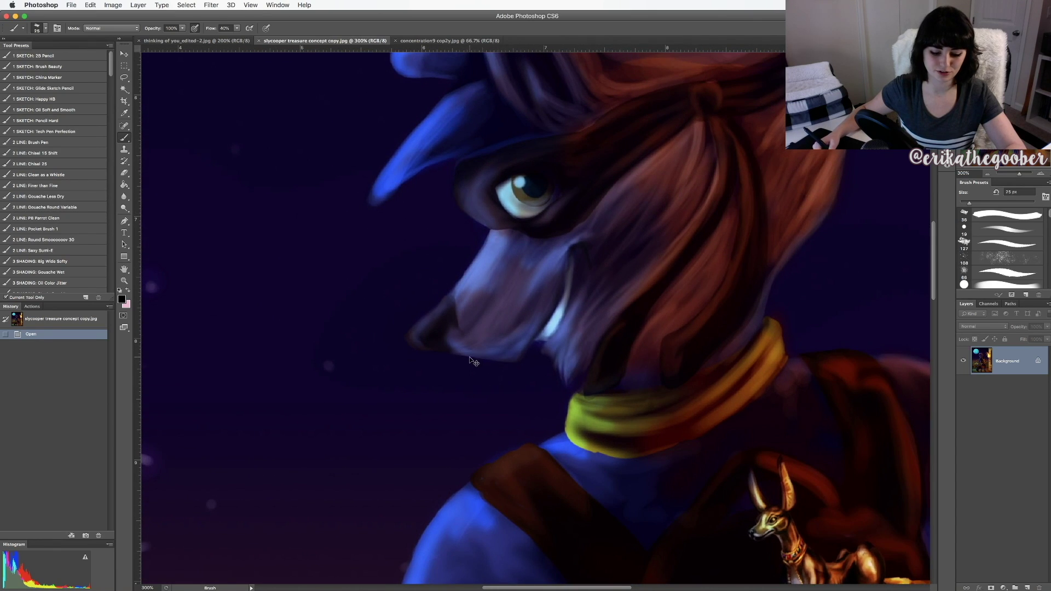
key(ctrl+minus)
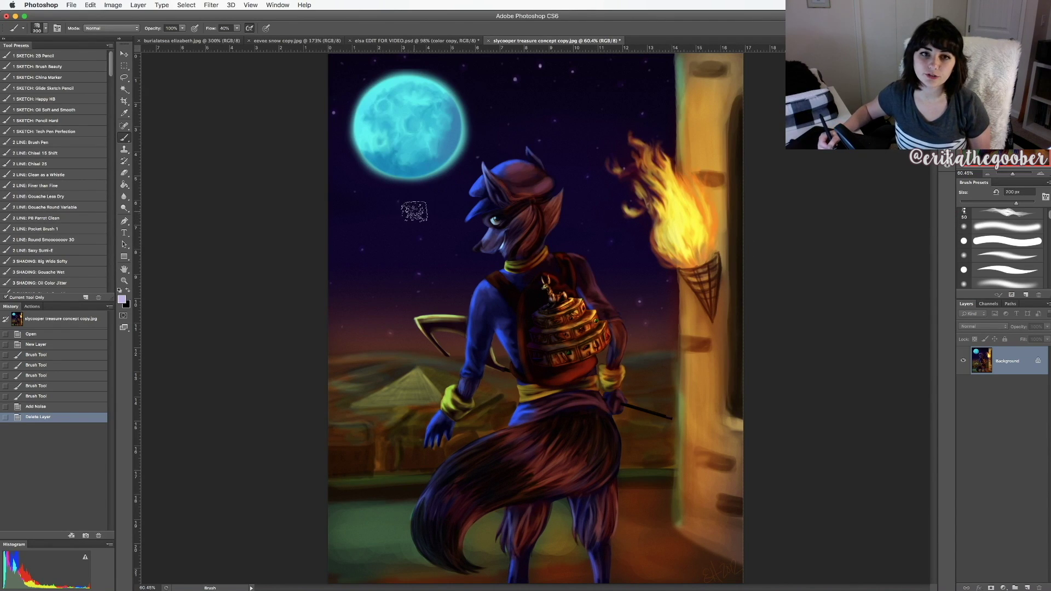
Step: Enlarge the textured brush and paint a lilac cloud-like test patch in the night sky beside the character's face
key(bracketright)
key(bracketright)
key(bracketright)
key(bracketright)
key(bracketright)
mouse_move(422, 233)
mouse_down()
mouse_move(383, 263)
mouse_move(449, 249)
mouse_move(459, 282)
mouse_up()
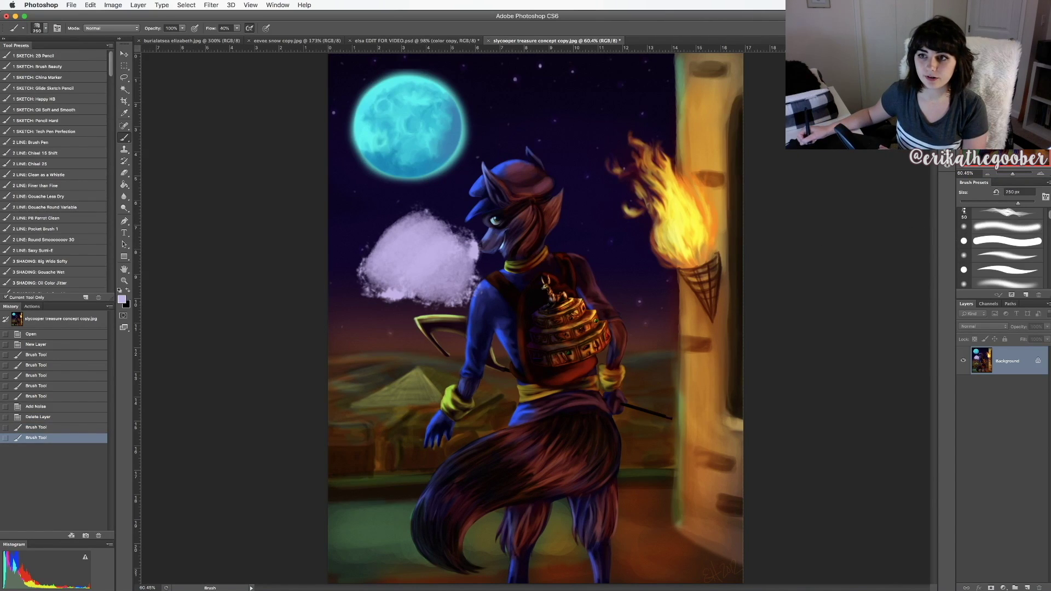
Step: Choose the 56 px textured brush preset, enlarge it, and paint lilac test strokes between the character's head and the torch
scroll(1040, 230, down, 5)
key(bracketleft)
key(bracketleft)
key(bracketleft)
click(985, 219)
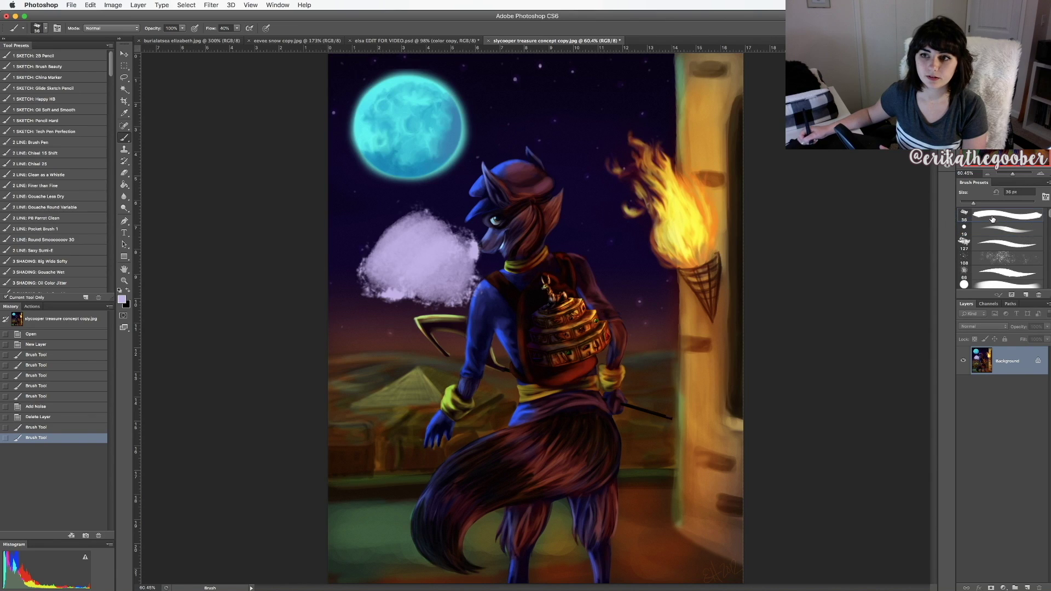
key(bracketright)
key(bracketright)
key(bracketright)
key(bracketright)
key(bracketright)
key(bracketright)
key(bracketright)
key(bracketright)
key(bracketright)
key(bracketright)
key(bracketright)
key(bracketright)
mouse_move(563, 123)
mouse_down()
mouse_move(578, 145)
mouse_move(591, 131)
mouse_move(613, 224)
mouse_up()
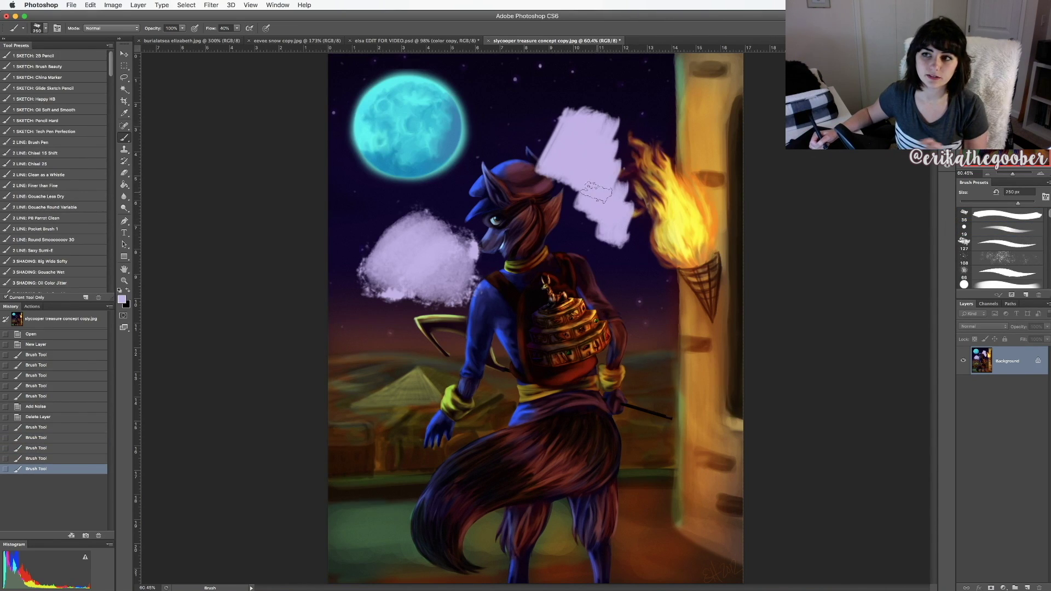
Step: Undo all the lilac test strokes on the night sky
key(super+alt+z)
key(super+alt+z)
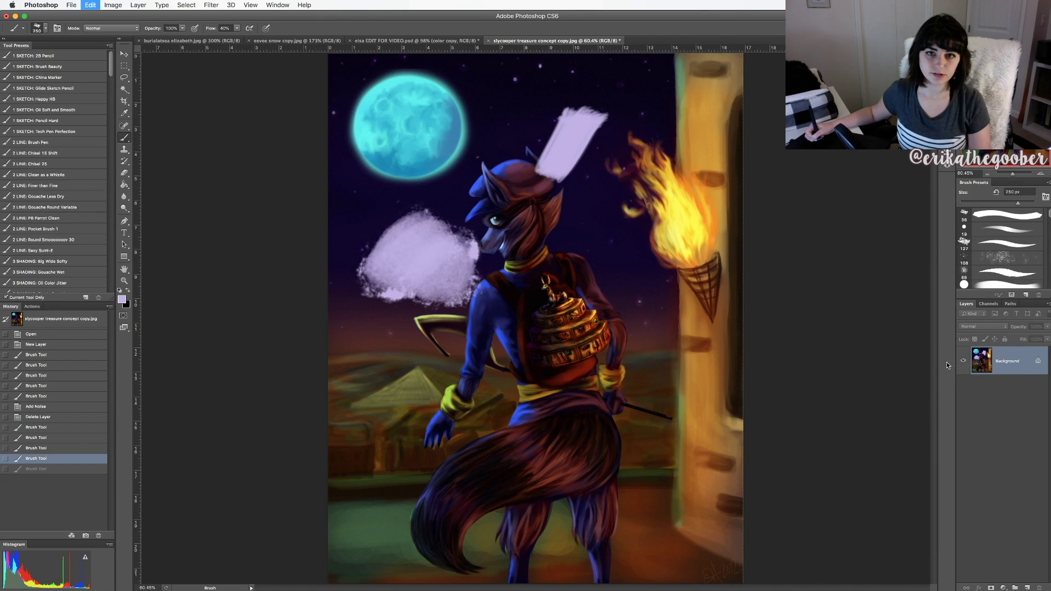
key(super+alt+z)
key(super+alt+z)
key(super+alt+z)
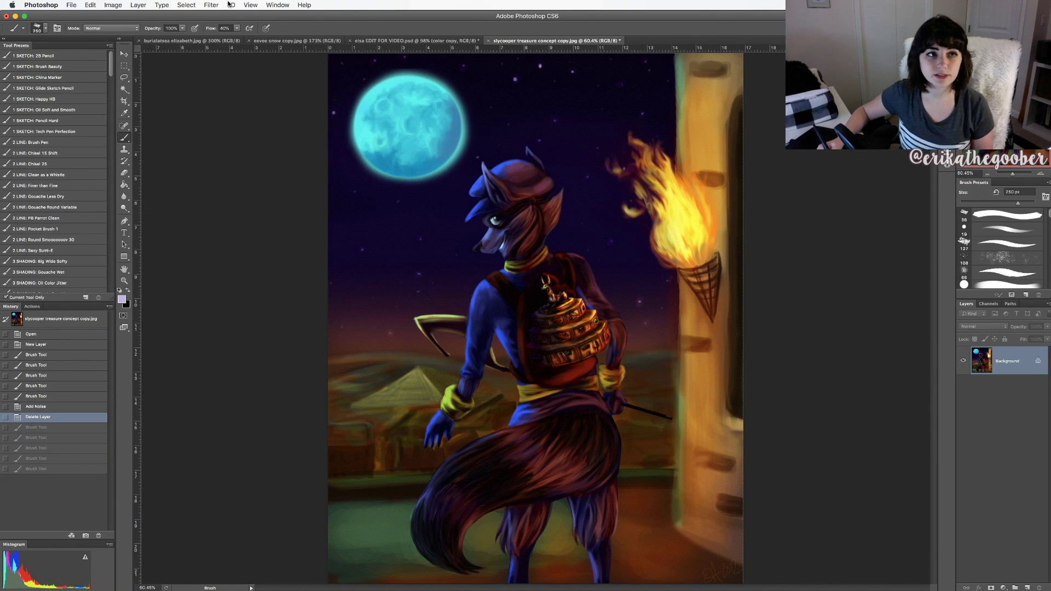
Step: Open the Add Noise filter, set the amount to 14.21%, and inspect the grain on the painting up close
click(210, 4)
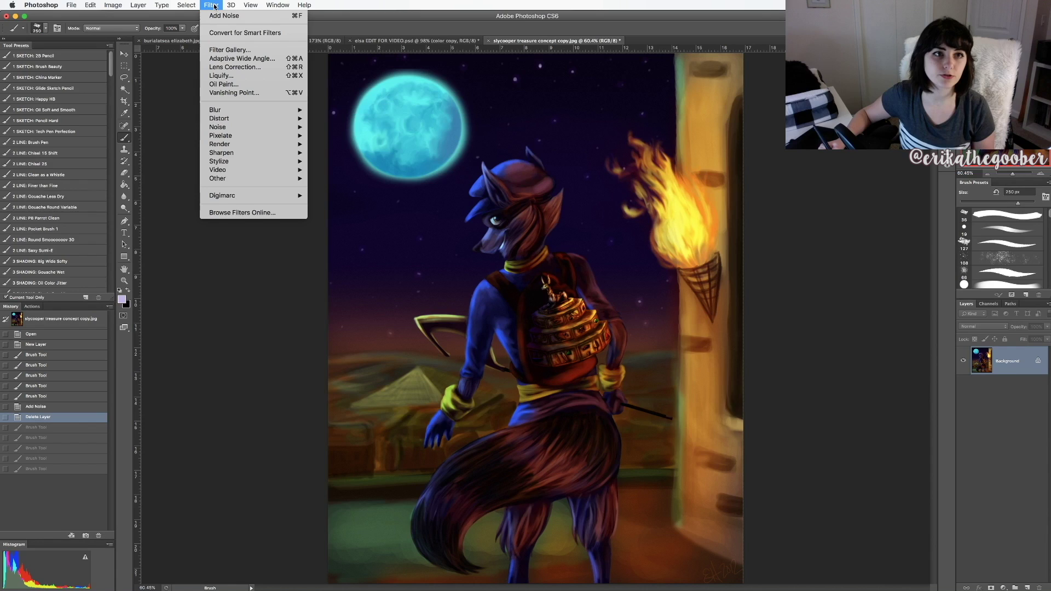
mouse_move(263, 132)
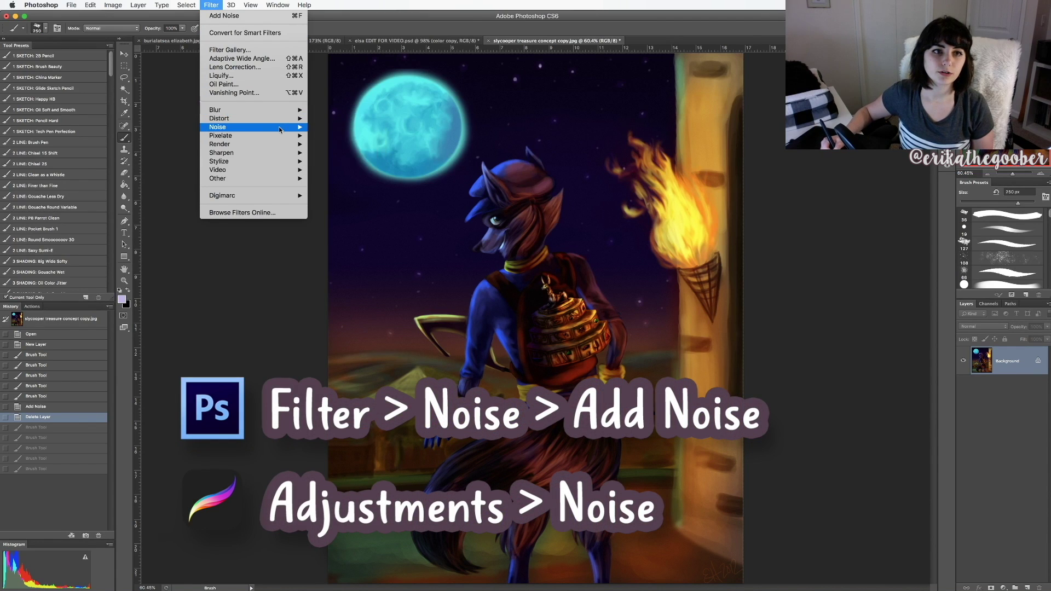
click(333, 127)
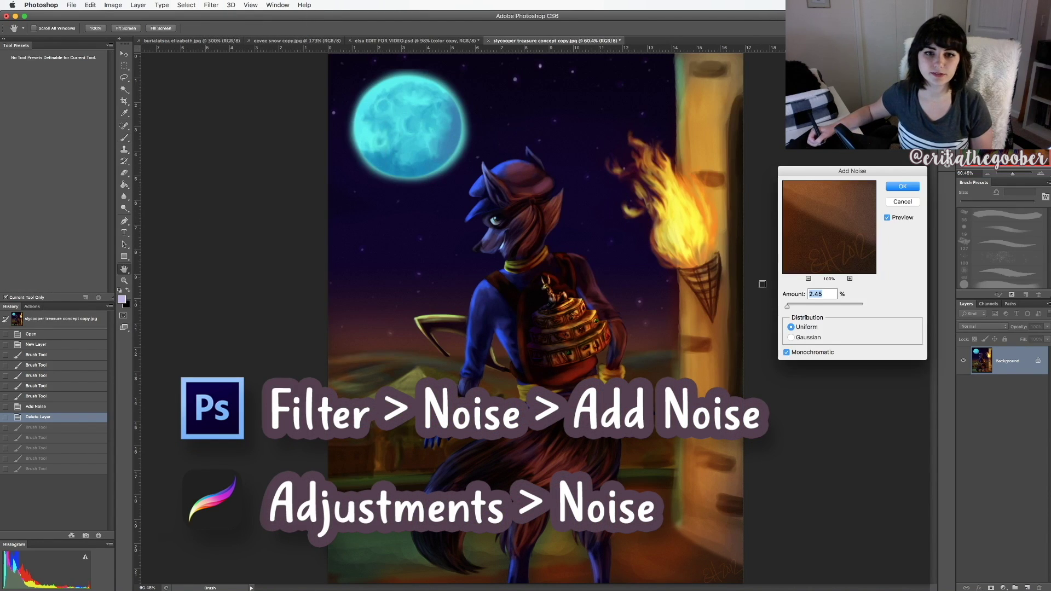
drag(787, 305, 789, 307)
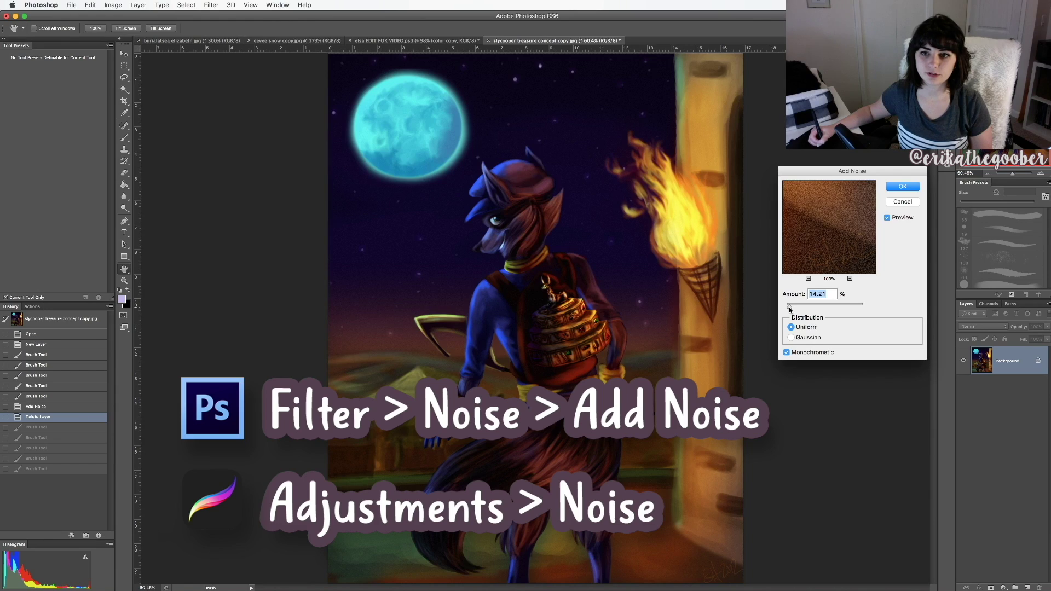
key(super+plus)
key(super+plus)
key(super+plus)
key(super+plus)
drag(504, 239, 576, 432)
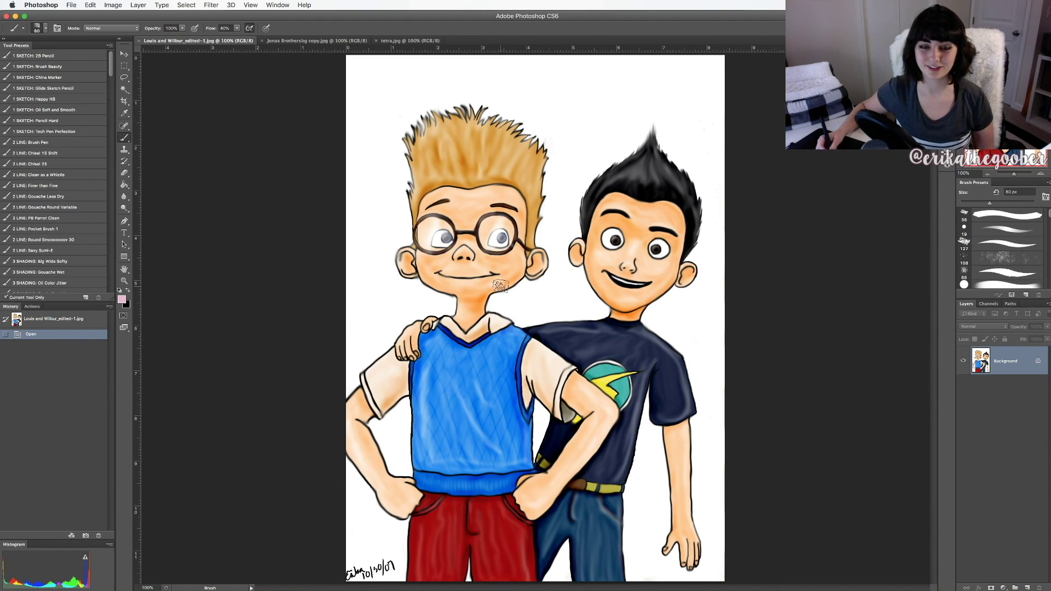
Step: Lighten the blond boy's forehead in Louis and Wilbur_edited-1.jpg using the Dodge tool with a resized brush
click(125, 210)
right_click(125, 211)
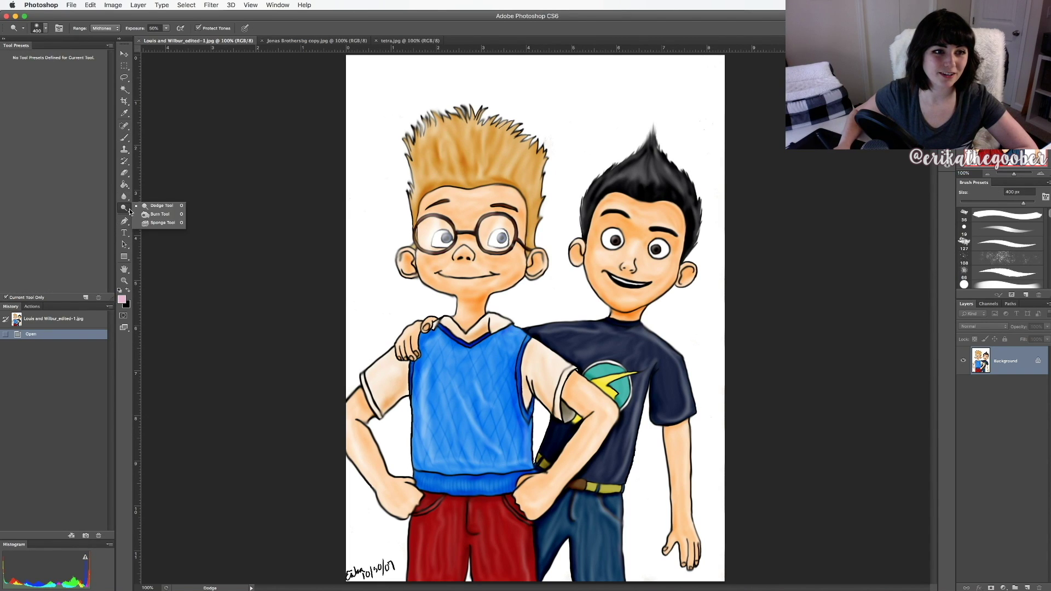
click(167, 211)
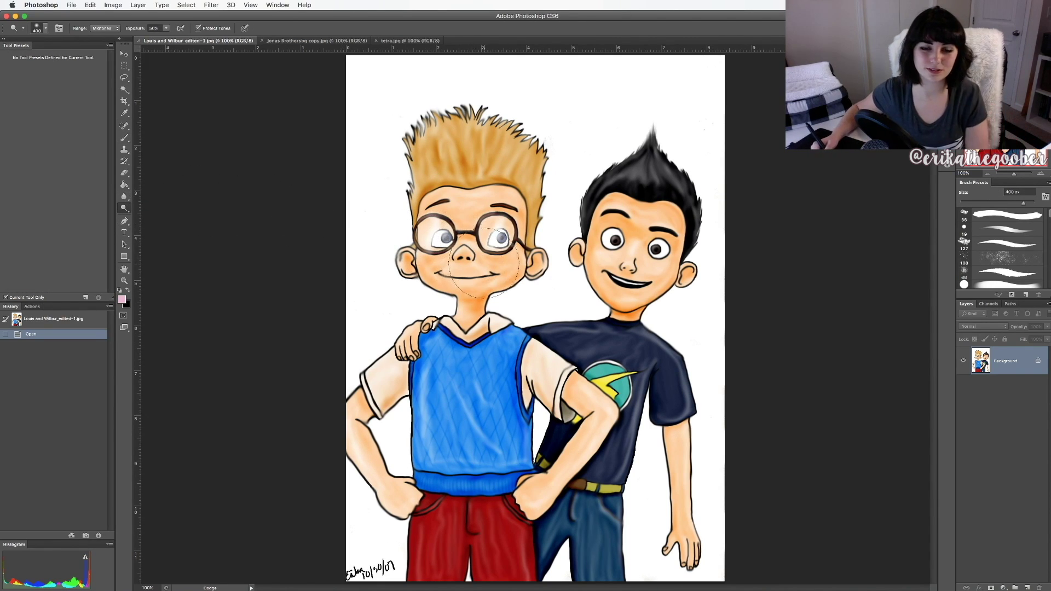
key(bracketleft)
key(bracketleft)
key(bracketleft)
key(bracketleft)
key(bracketleft)
key(bracketleft)
key(bracketleft)
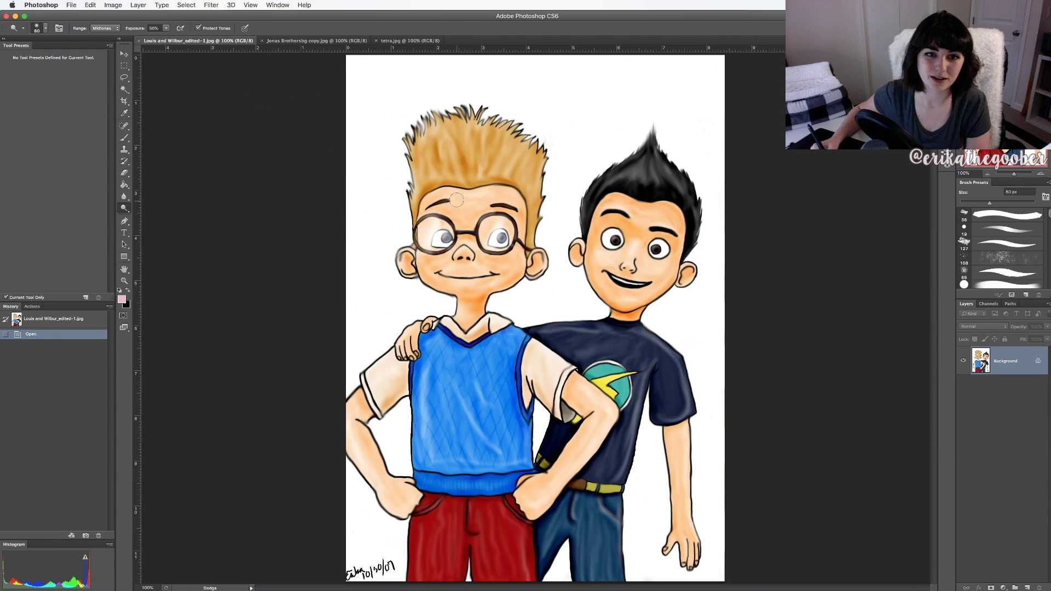
key(bracketright)
key(bracketright)
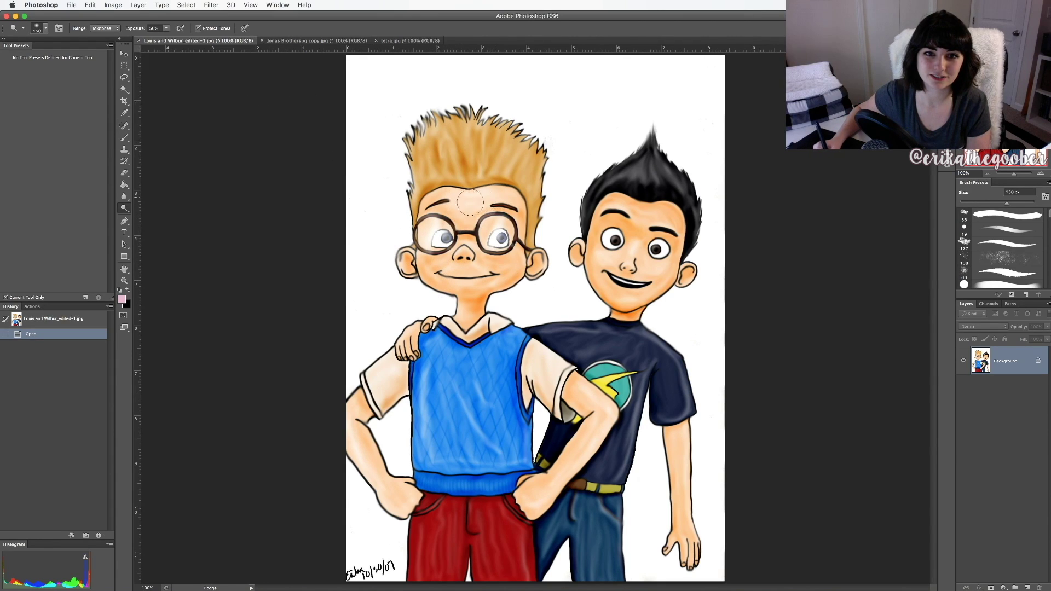
mouse_move(454, 206)
mouse_down()
mouse_move(490, 188)
mouse_move(485, 200)
mouse_up()
Step: Lighten the blond boy's cheek beneath the glasses using a smaller Dodge brush
key(bracketleft)
key(bracketleft)
key(bracketleft)
key(bracketleft)
key(bracketleft)
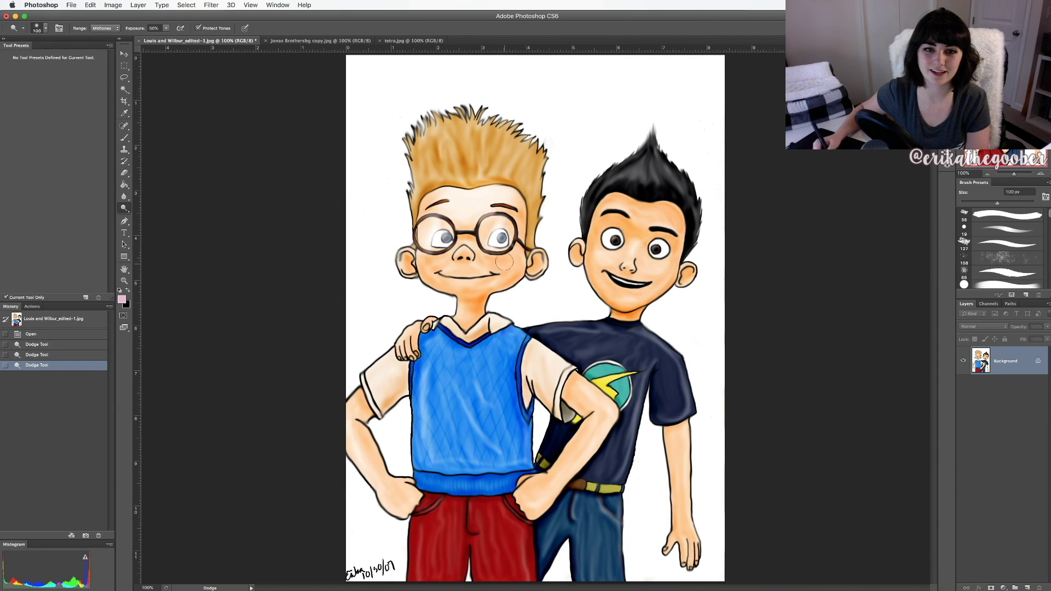
mouse_move(517, 259)
mouse_down()
mouse_move(486, 259)
mouse_move(516, 270)
mouse_move(497, 280)
mouse_up()
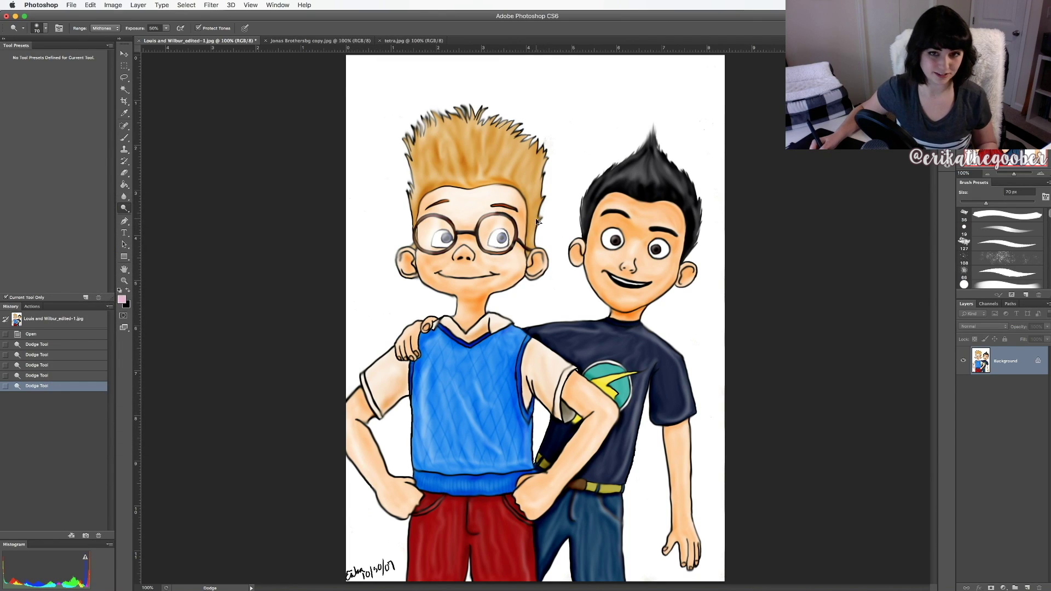
Step: Undo the extra Dodge strokes on the blond boy's face, including one more dab on the forehead
key(super+alt+z)
key(super+alt+z)
key(super+alt+z)
key(super+alt+z)
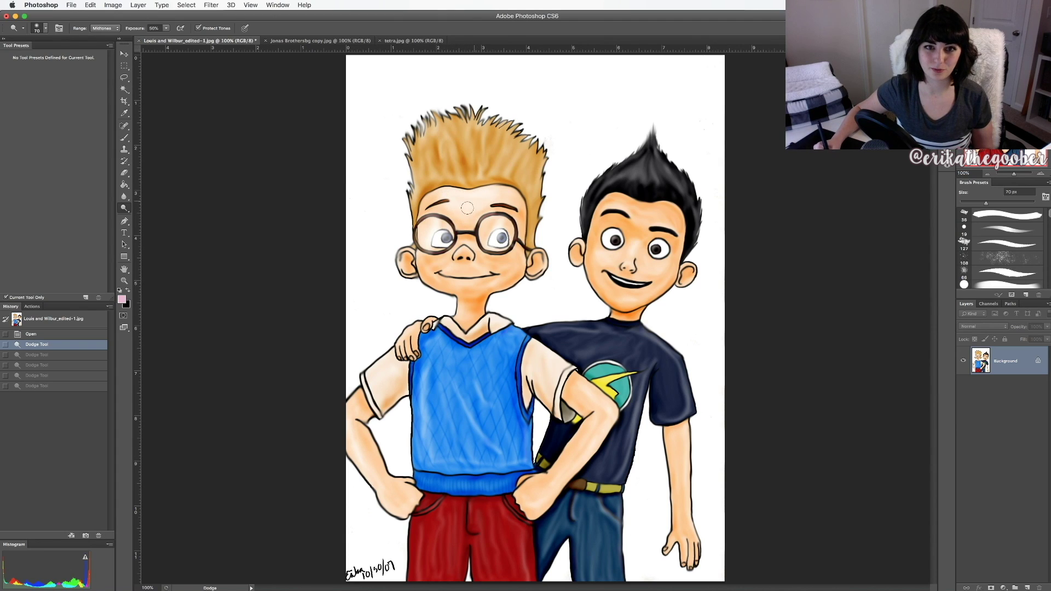
click(487, 199)
key(super+z)
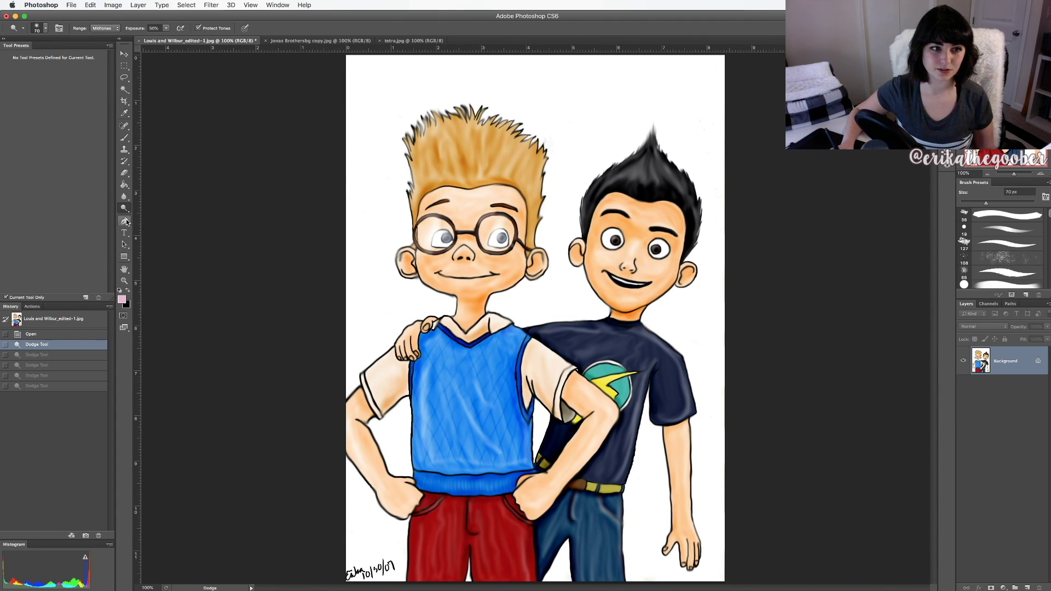
Step: Darken the blond boy's neck under the chin using the Burn tool with a 90 px brush
drag(127, 213, 145, 219)
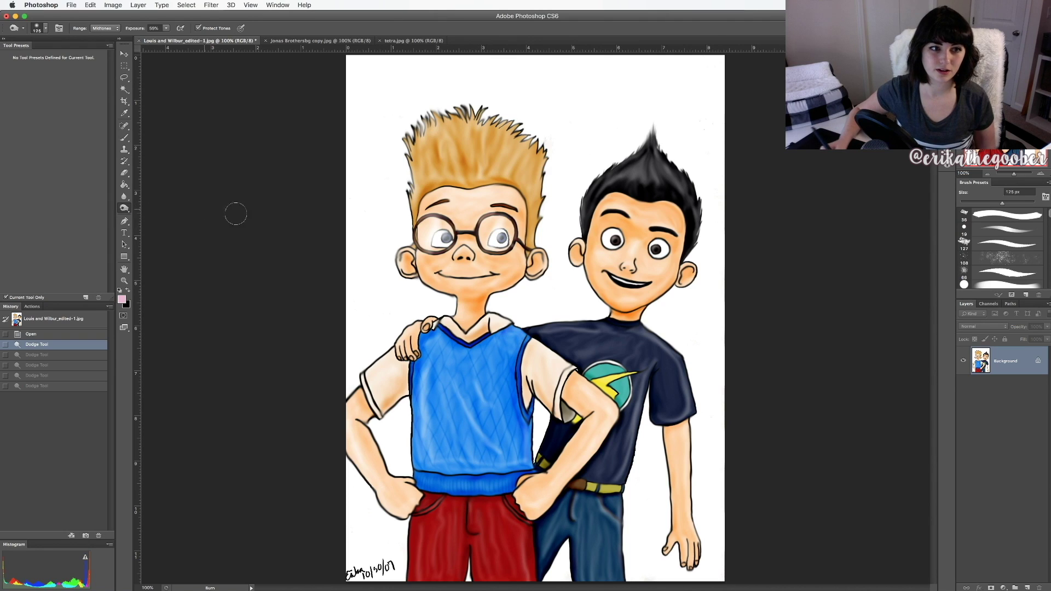
key(bracketleft)
key(bracketleft)
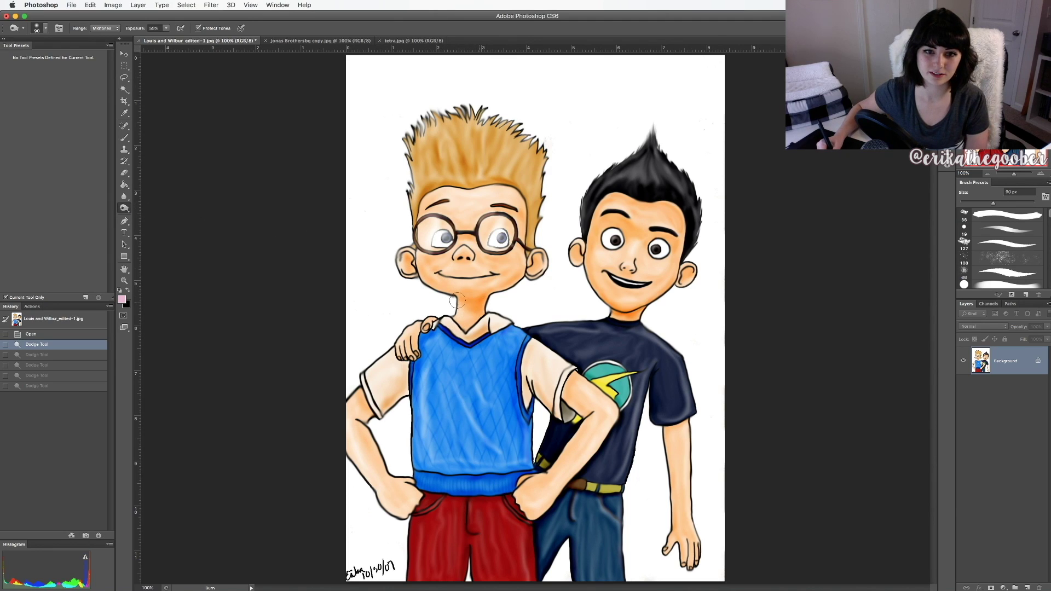
mouse_move(478, 308)
mouse_down()
mouse_move(465, 327)
mouse_move(472, 292)
mouse_move(460, 285)
mouse_up()
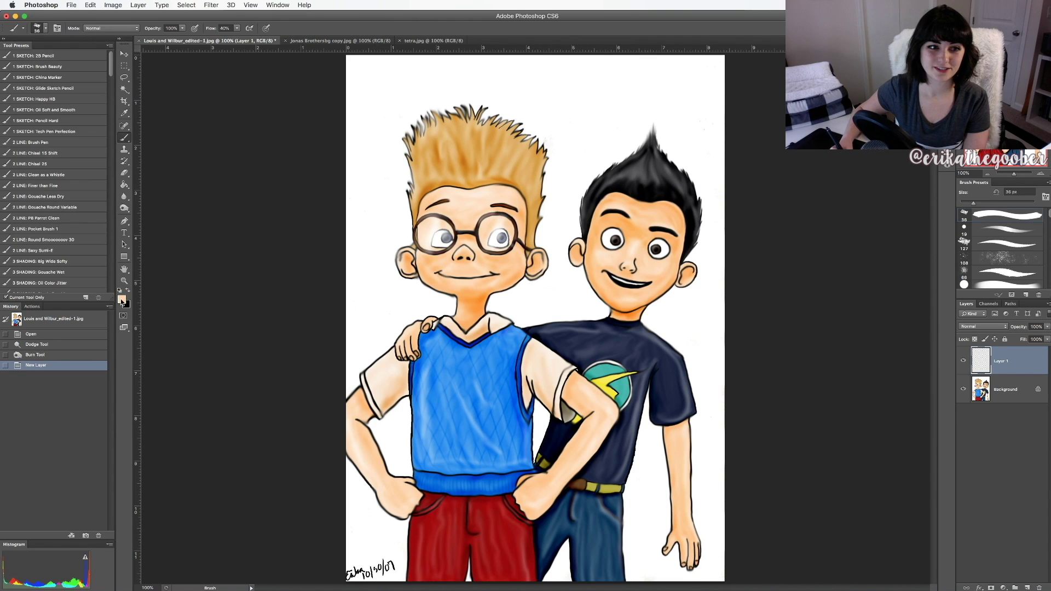
Step: Add a new layer and mix a reddish-brown shadow color starting from the blond boy's skin tone
click(122, 300)
drag(462, 196, 240, 165)
click(465, 286)
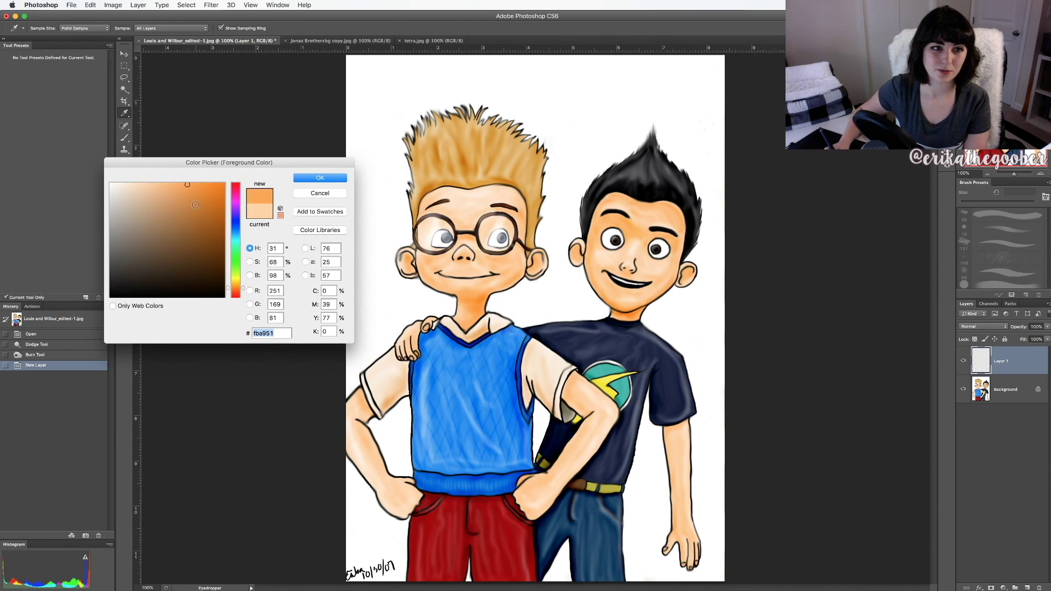
drag(241, 291, 241, 294)
drag(166, 222, 168, 224)
click(304, 178)
Step: Paint the reddish-brown shadow under the blond boy's chin and down his neck with pressure-sensitive opacity, reducing the brush to 40 px
key(b)
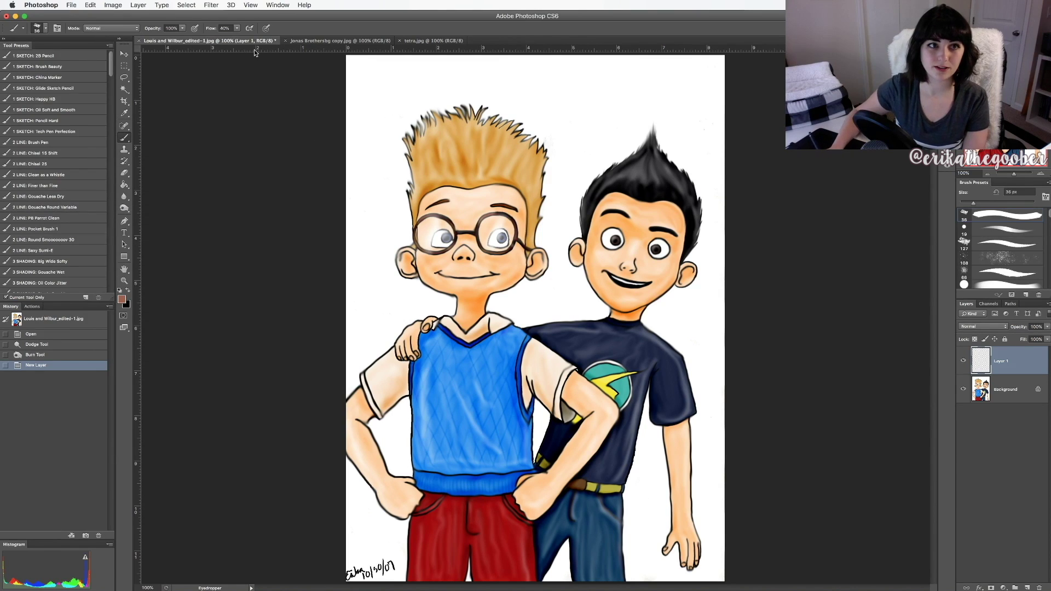
click(196, 28)
key(bracketright)
key(bracketright)
key(bracketright)
key(bracketright)
key(bracketright)
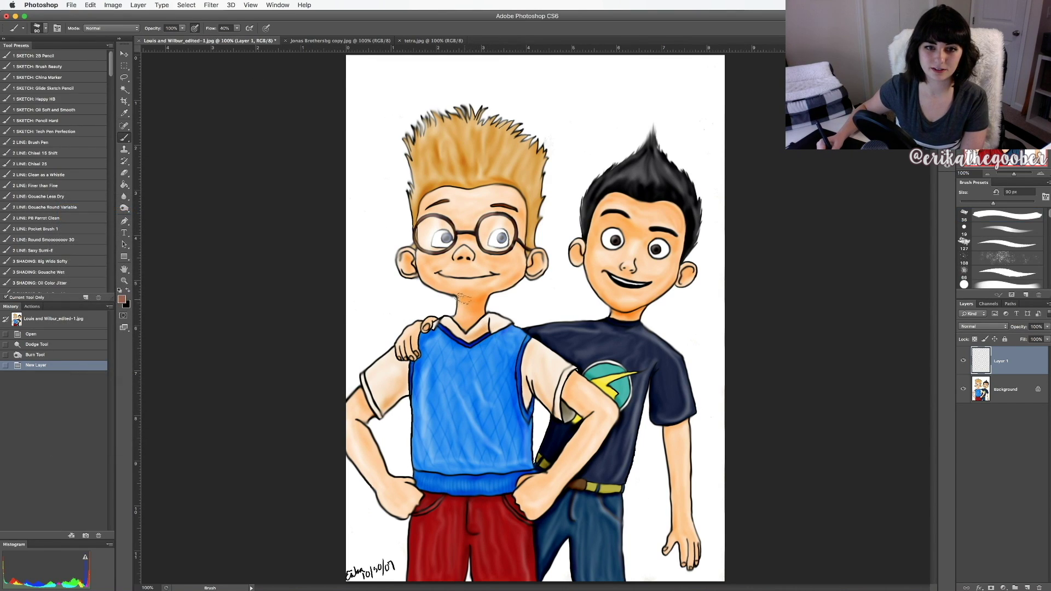
mouse_move(461, 300)
mouse_down()
mouse_move(472, 299)
mouse_move(459, 299)
mouse_move(474, 319)
mouse_move(481, 298)
mouse_move(475, 312)
mouse_move(466, 294)
mouse_up()
key(bracketleft)
key(bracketleft)
key(bracketleft)
mouse_move(466, 294)
mouse_down()
mouse_move(483, 296)
mouse_move(480, 310)
mouse_up()
drag(479, 302, 474, 316)
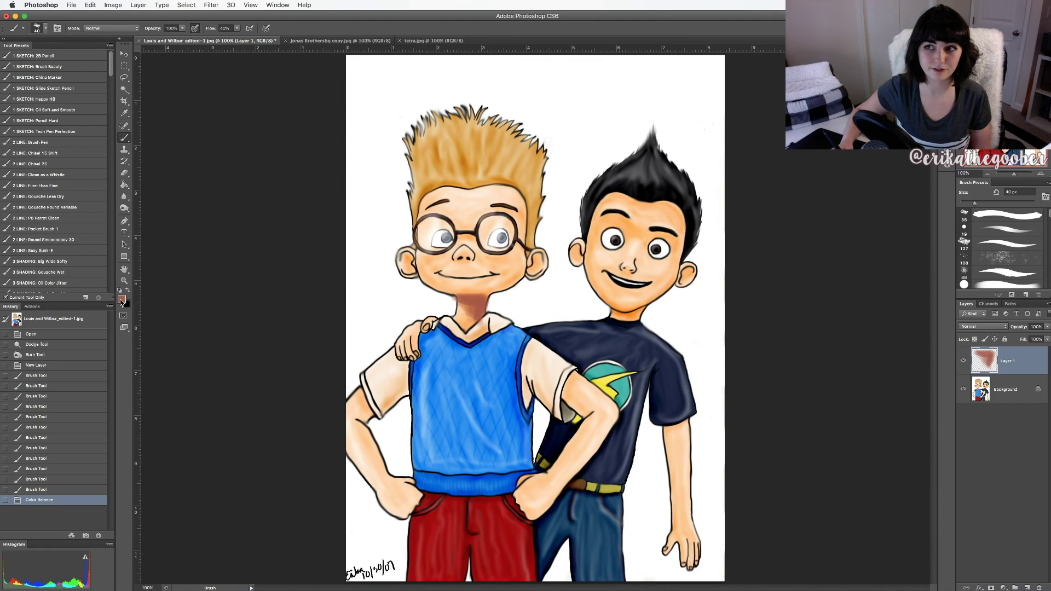
Step: Mix a muted purple foreground color and brush it over the shadow on the blond boy's neck
click(122, 299)
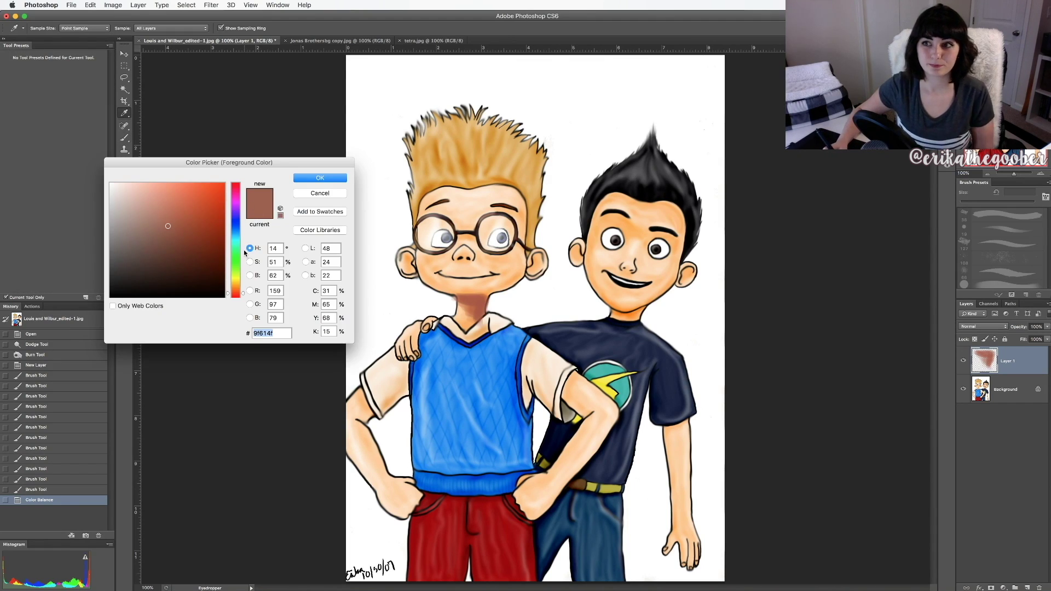
drag(237, 220, 241, 206)
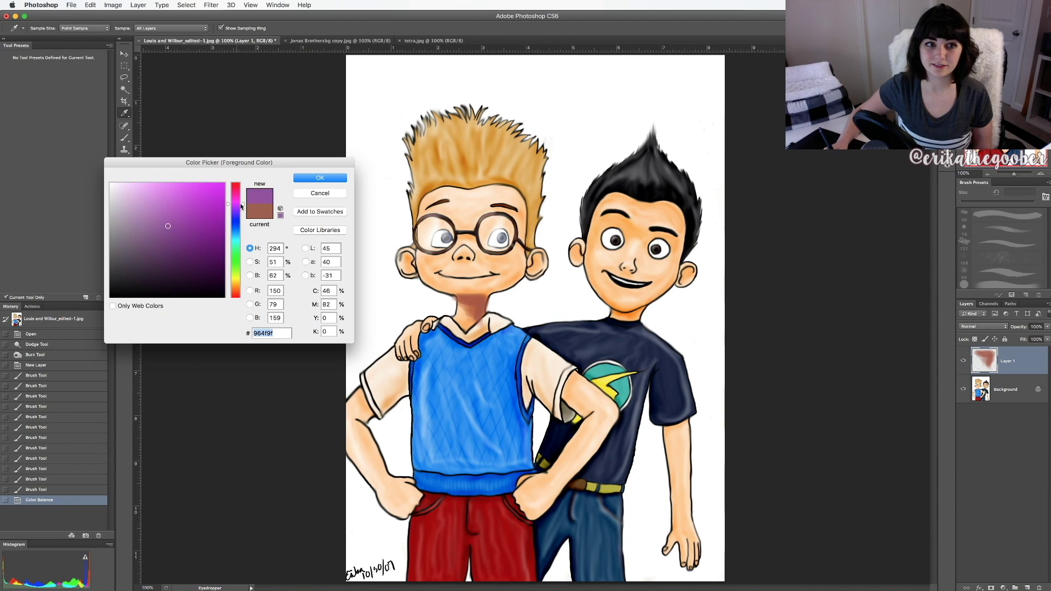
drag(166, 228, 136, 220)
click(311, 179)
key(b)
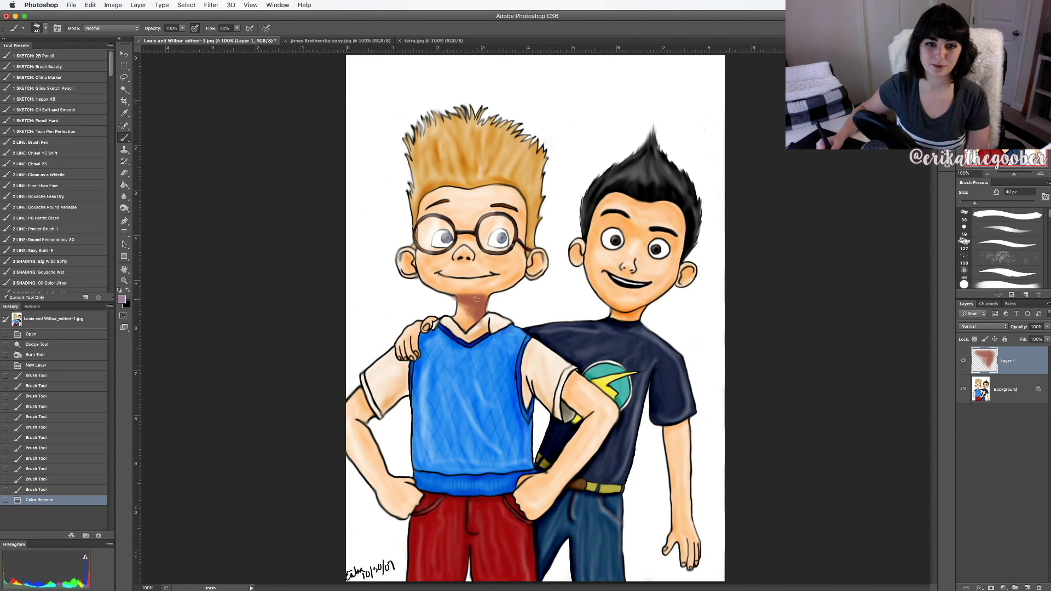
drag(485, 297, 470, 298)
Step: Switch to the tetra.jpg painting and set the foreground color to the muted blue 7e7da3
click(408, 41)
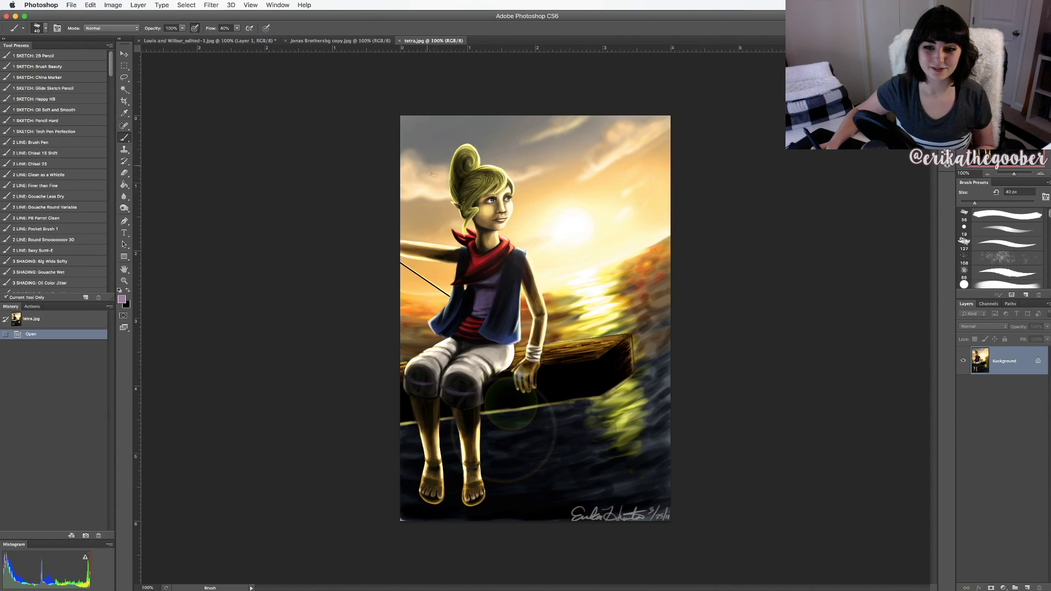
super+click(483, 214)
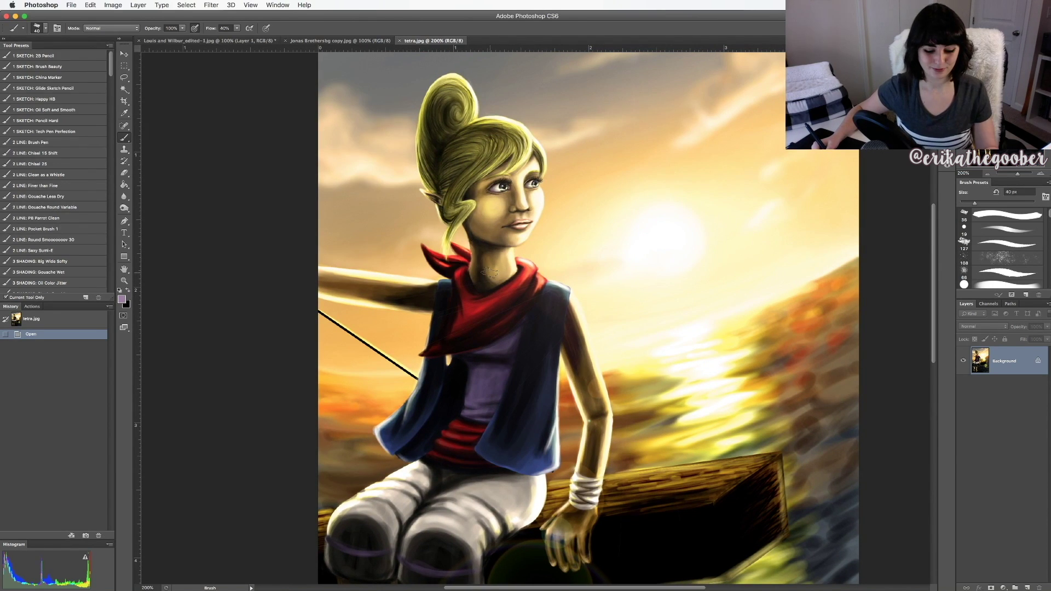
scroll(490, 274, down, 2)
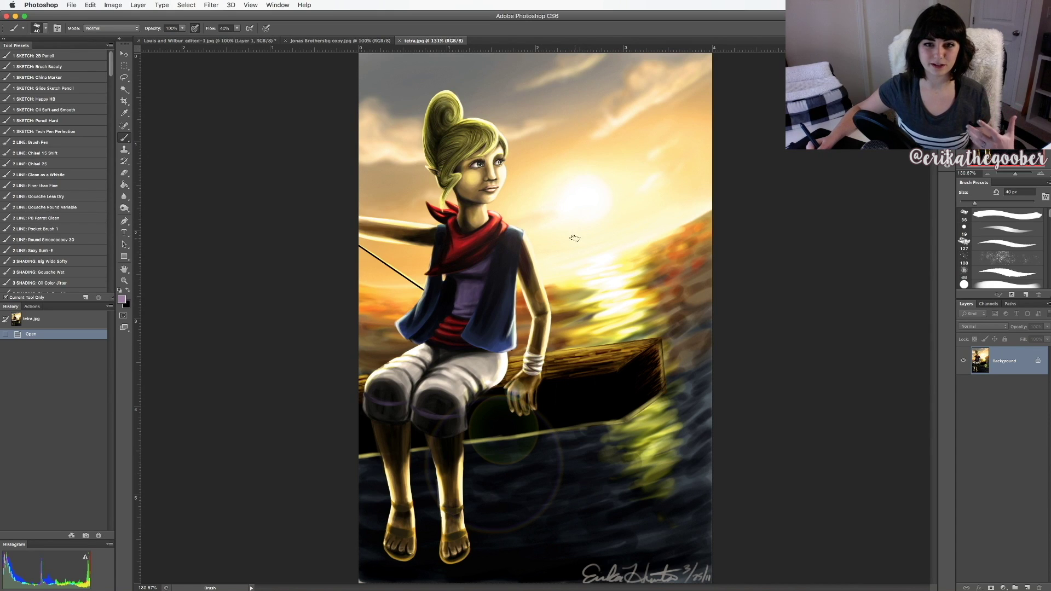
click(122, 299)
drag(241, 207, 244, 202)
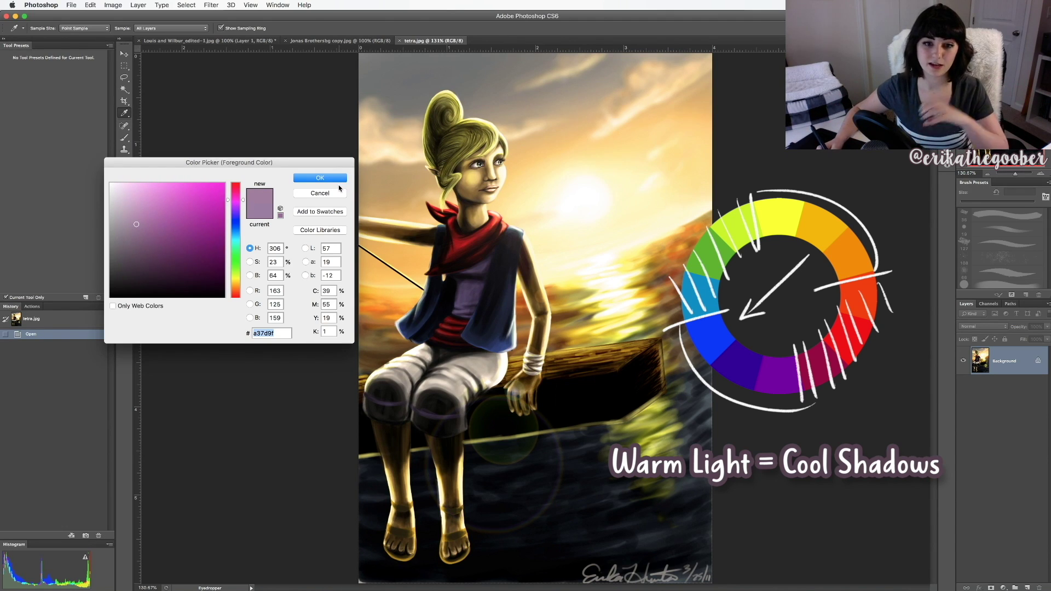
click(236, 221)
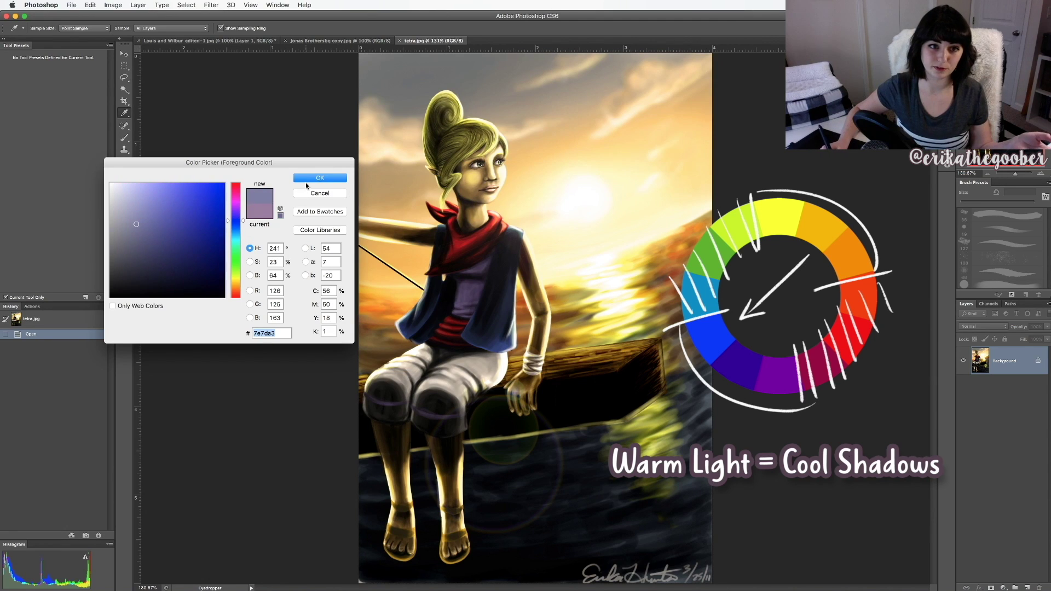
click(309, 180)
Step: Paint muted blue shadow strokes on the girl's neck beneath the chin
drag(470, 207, 464, 224)
drag(468, 209, 464, 223)
mouse_move(465, 212)
mouse_down()
mouse_move(465, 226)
mouse_move(462, 197)
mouse_move(483, 203)
mouse_up()
mouse_move(464, 201)
mouse_down()
mouse_move(485, 208)
mouse_move(465, 228)
mouse_up()
drag(467, 223, 462, 228)
drag(467, 219, 462, 229)
Step: Add muted blue strokes to the girl's shirt and vest, enlarging the brush to 40 px
key(bracketright)
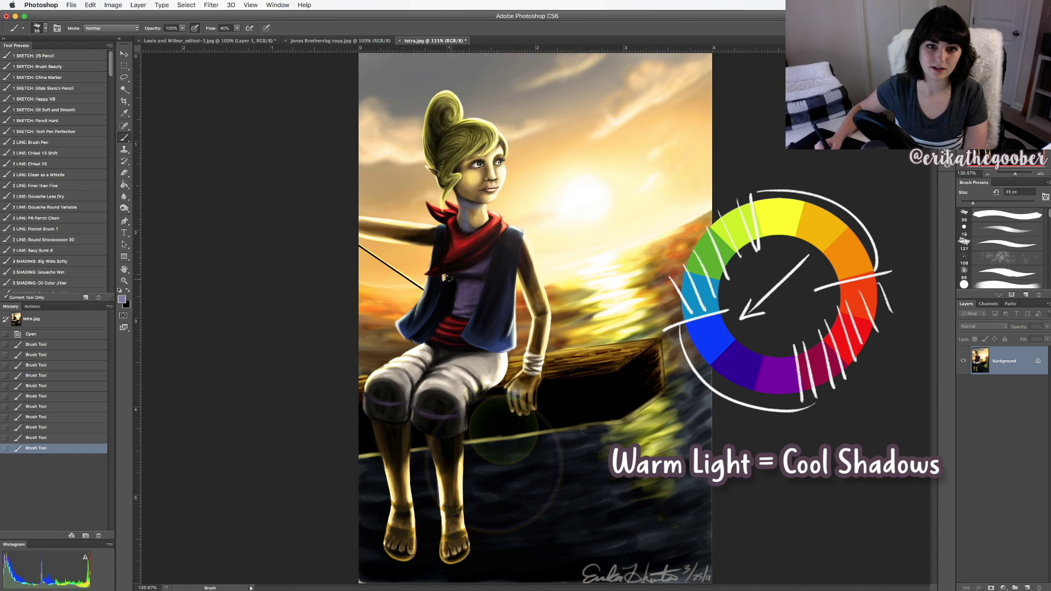
drag(471, 281, 452, 304)
key(bracketright)
drag(417, 338, 422, 322)
drag(423, 329, 430, 278)
drag(483, 329, 480, 341)
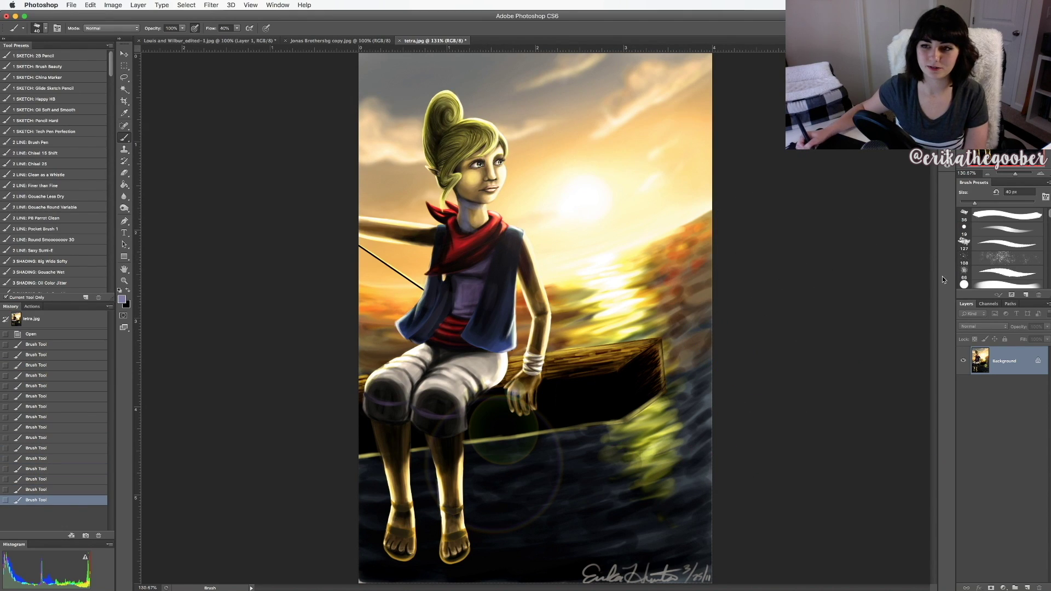
Step: Brush the muted blue over the girl's shadowed knees and lower legs with a 70 px brush
key(bracketright)
key(bracketright)
key(bracketright)
key(bracketright)
drag(435, 408, 447, 506)
drag(444, 435, 446, 442)
drag(446, 450, 447, 483)
drag(376, 392, 389, 404)
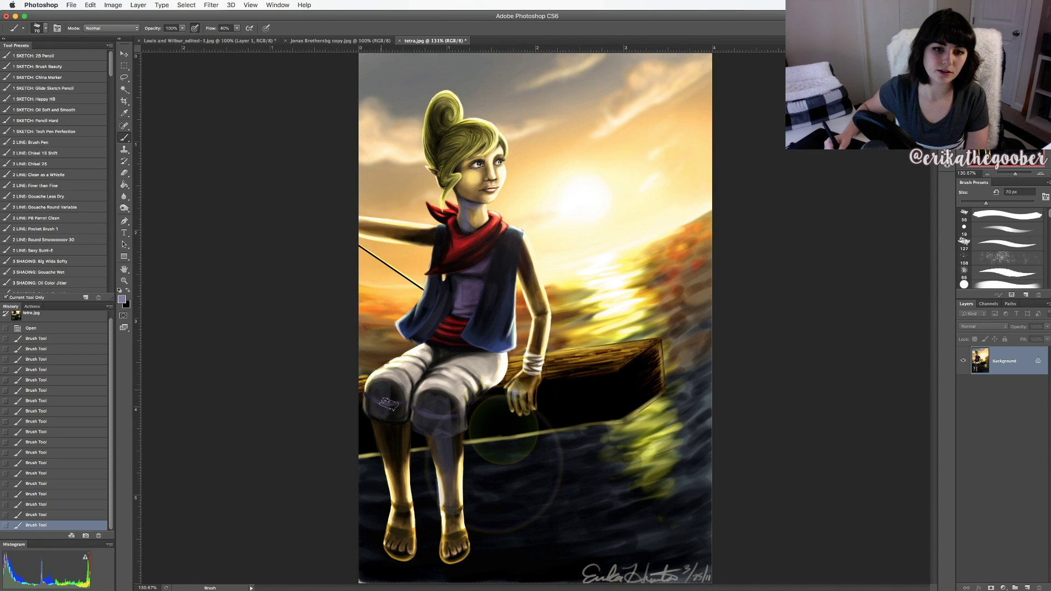
click(388, 404)
Step: Choose a more saturated blue and paint it into the shadows on the girl's neck and arm with a smaller brush
click(121, 299)
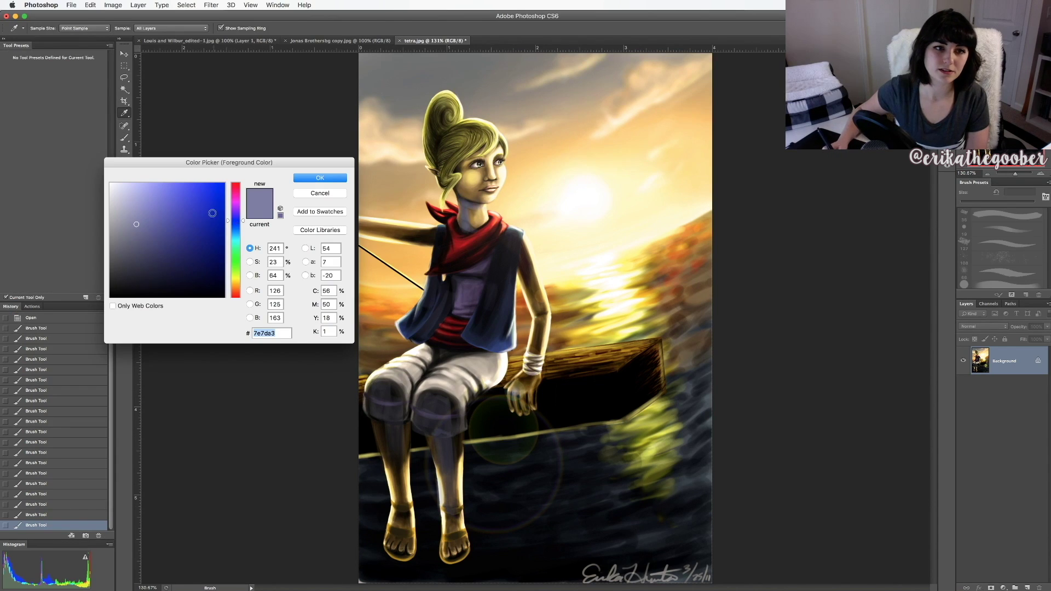
click(320, 178)
key(bracketleft)
key(bracketleft)
key(bracketleft)
key(bracketleft)
key(bracketleft)
key(bracketleft)
key(bracketleft)
drag(467, 217, 465, 204)
mouse_move(464, 204)
mouse_down()
mouse_move(545, 312)
mouse_move(554, 368)
mouse_up()
scroll(496, 210, up, 3)
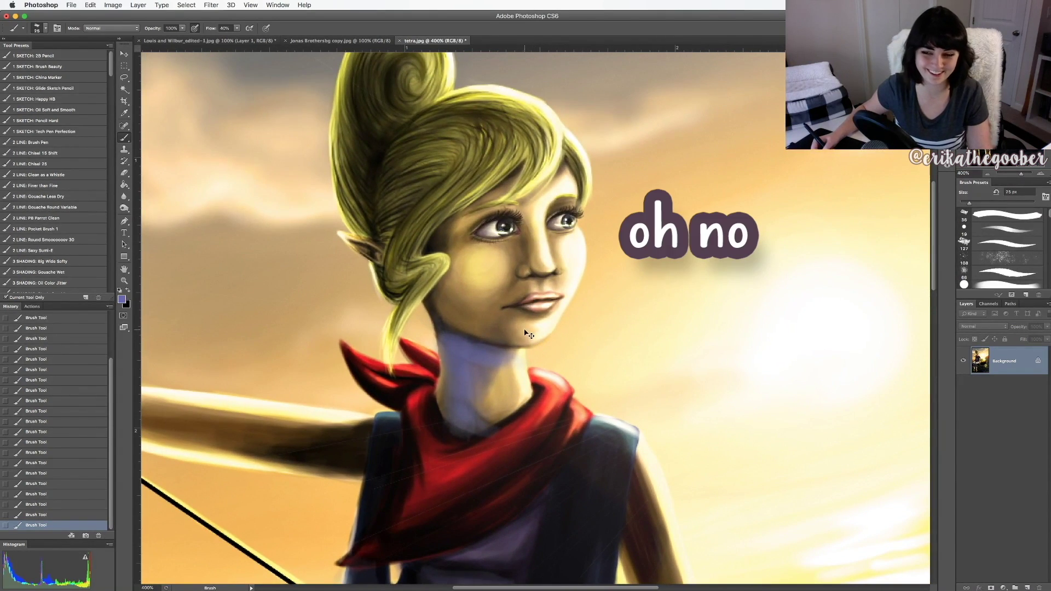
key(super+0)
key(bracketright)
key(bracketright)
key(bracketright)
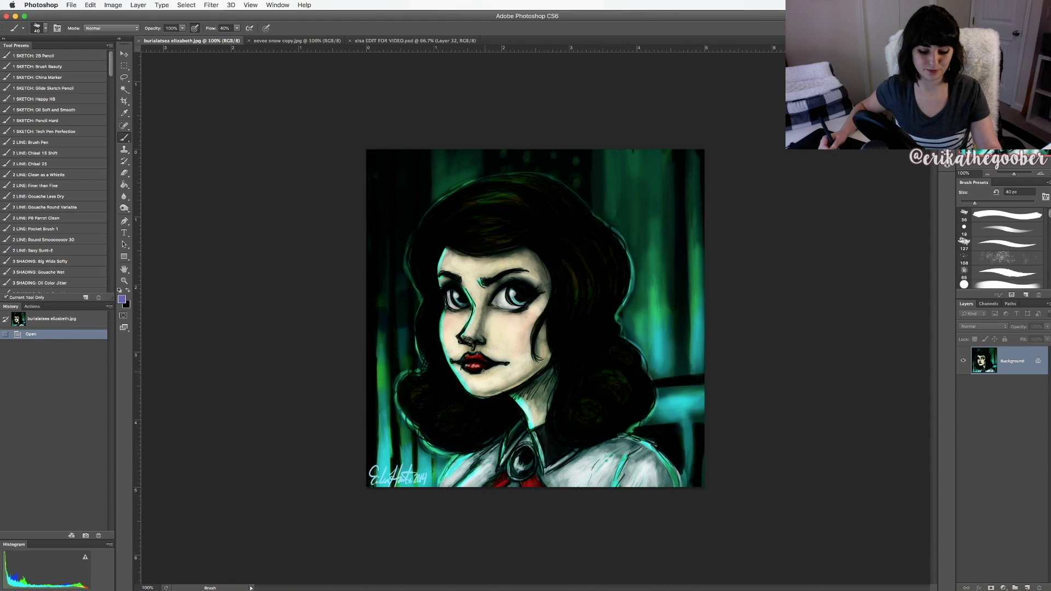
Step: Examine the line work and shading on the face, hair and neck in burialatsea elizabeth.jpg up close
key(super+equal)
drag(599, 370, 617, 369)
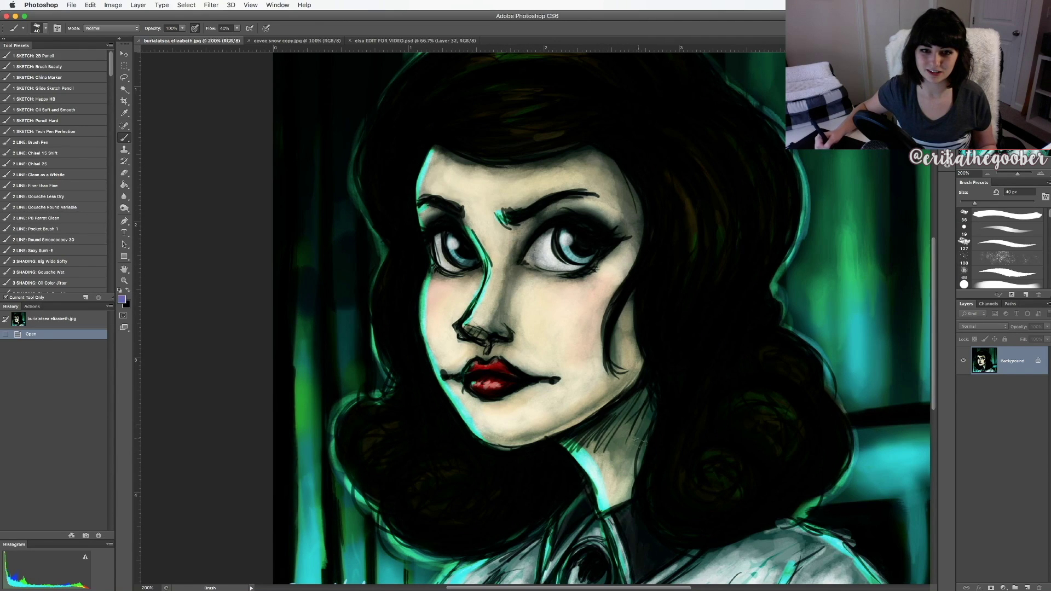
mouse_move(536, 400)
mouse_down()
mouse_move(612, 357)
mouse_move(560, 444)
mouse_up()
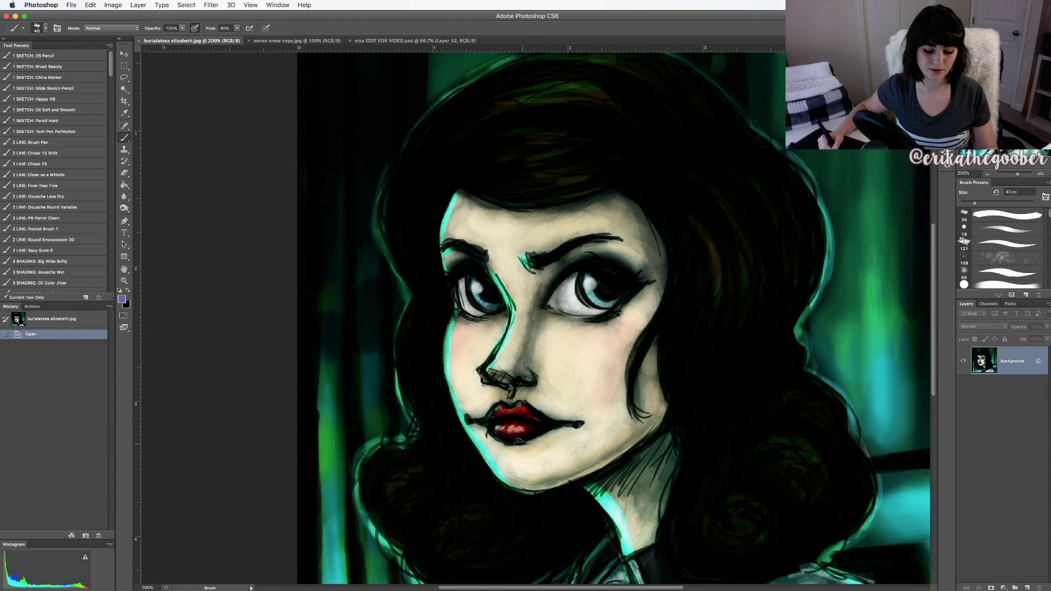
drag(563, 447, 559, 371)
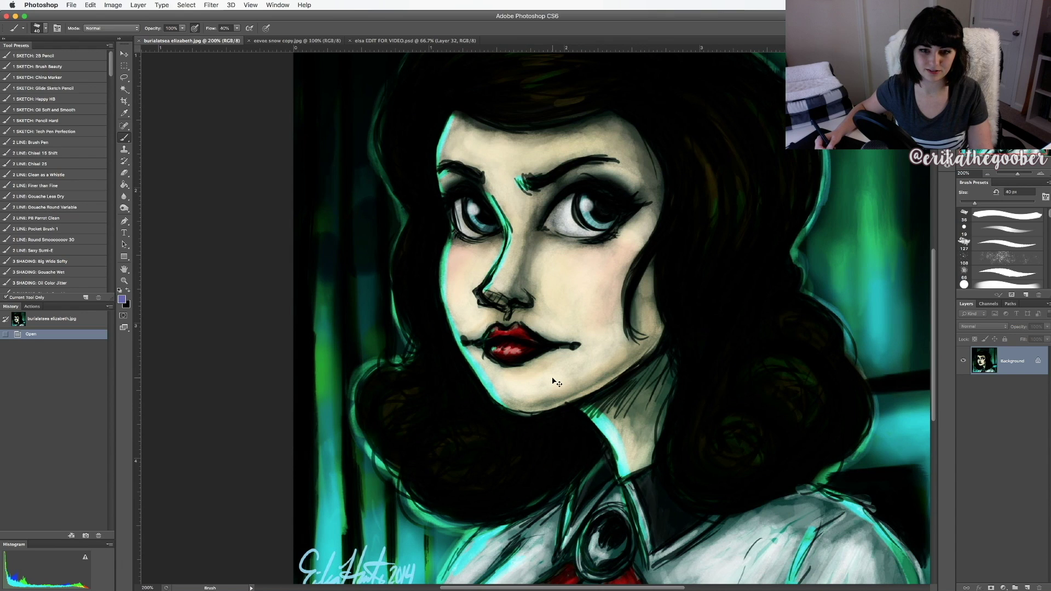
key(super+minus)
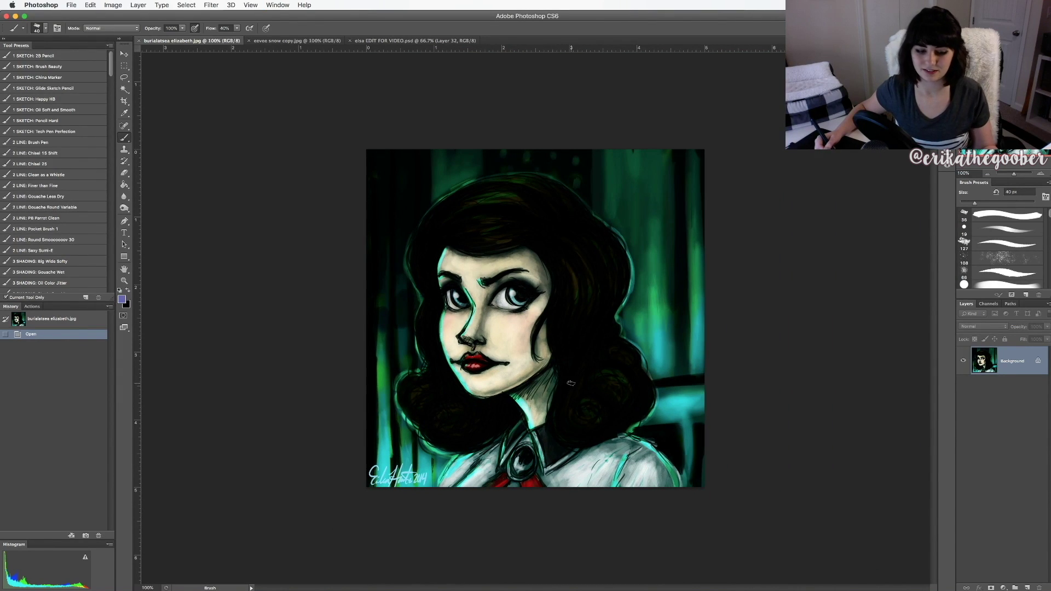
key(super+plus)
key(super+plus)
drag(550, 371, 638, 300)
mouse_move(381, 255)
mouse_down()
mouse_move(430, 272)
mouse_move(321, 307)
mouse_move(383, 254)
mouse_up()
key(super+z)
key(super+minus)
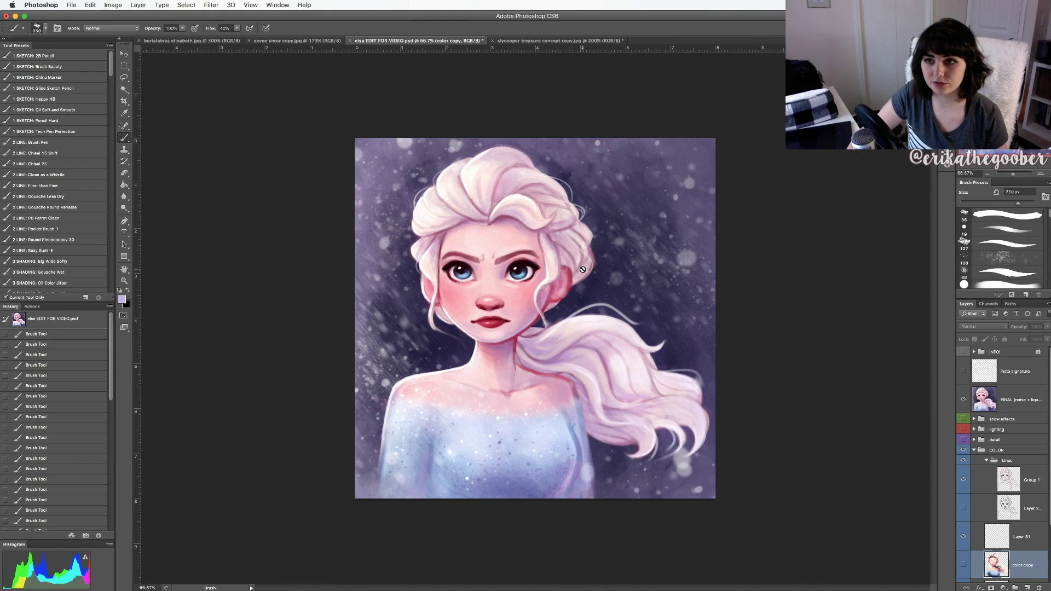
Step: In the Elsa file, hide the FINAL layer and the colored Group 1 lines, and show the black line layer and color copy
click(961, 400)
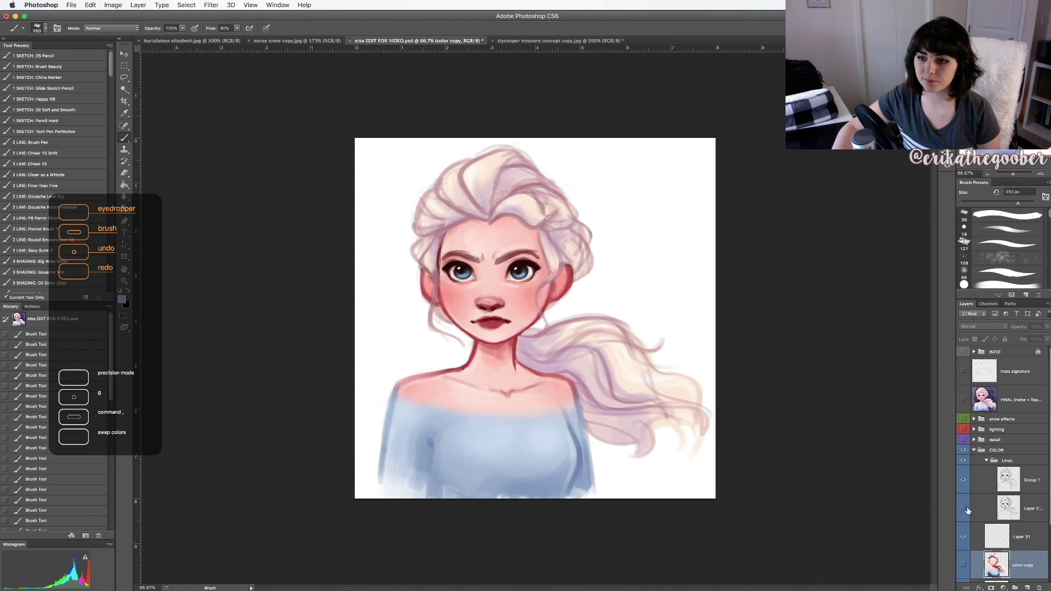
scroll(965, 510, down, 2)
click(965, 463)
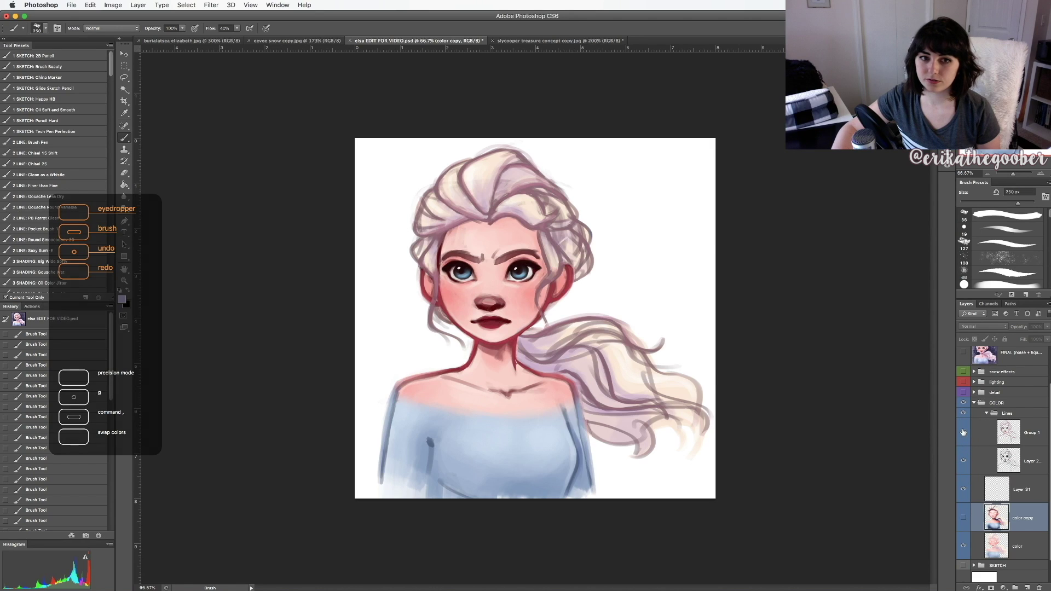
click(963, 432)
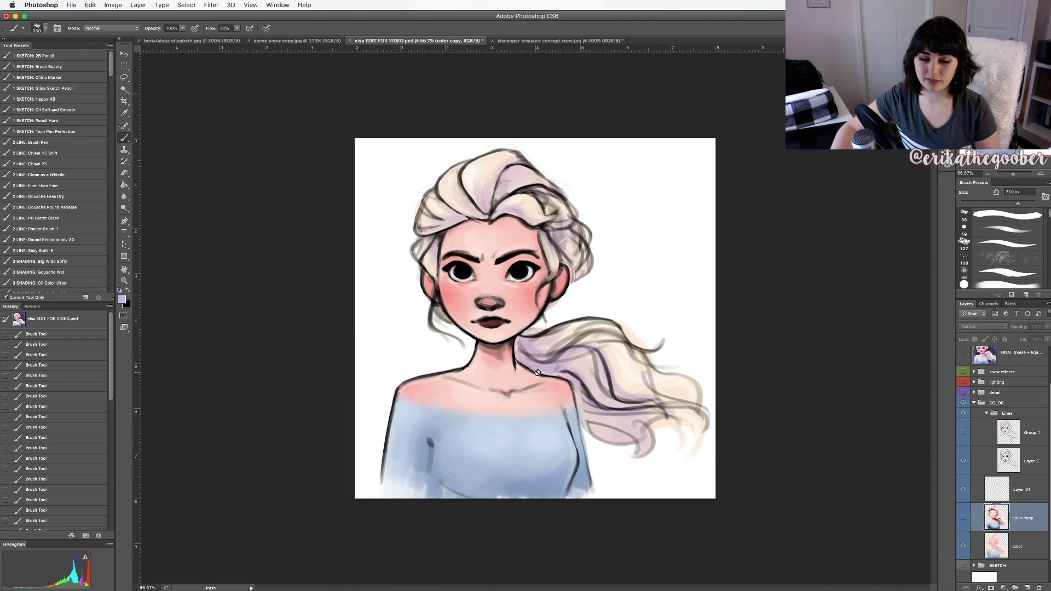
click(962, 521)
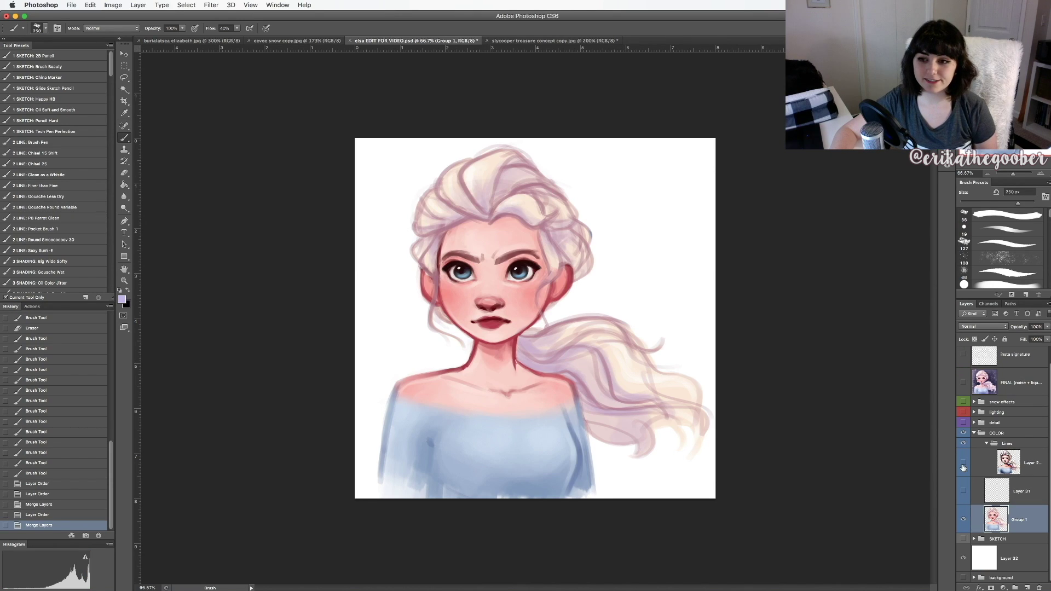
Step: Toggle the black-lined, darker-shaded Elsa layer on and off to compare it with the hand-picked color version beneath
click(962, 464)
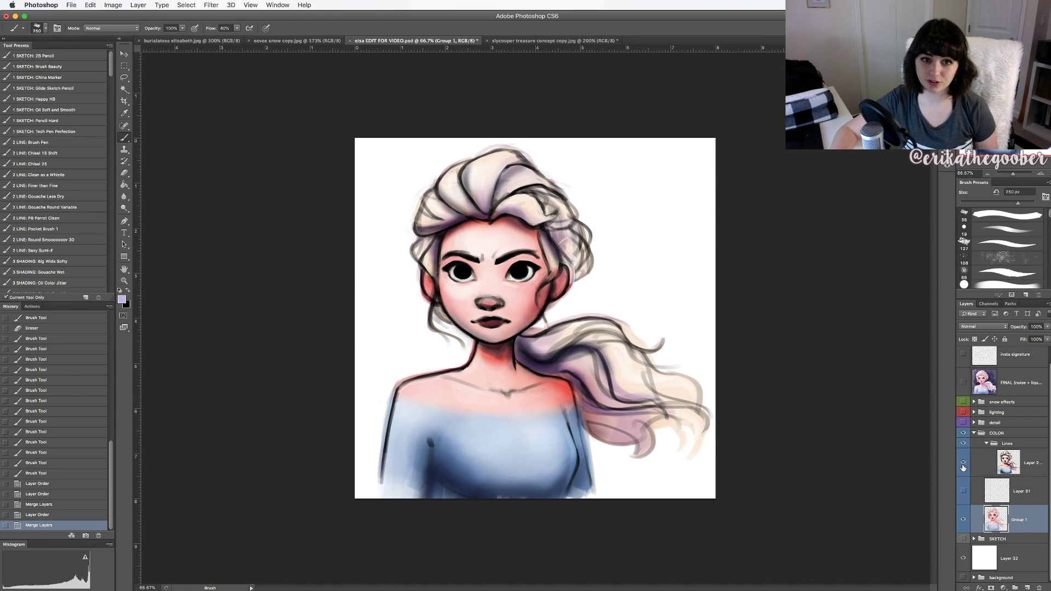
click(962, 465)
click(962, 465)
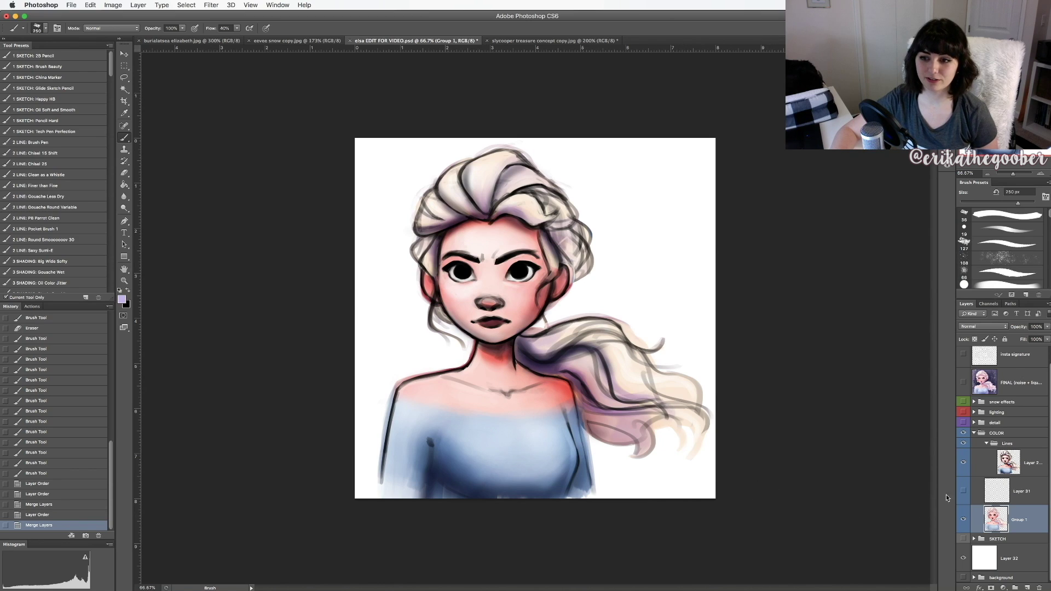
click(962, 464)
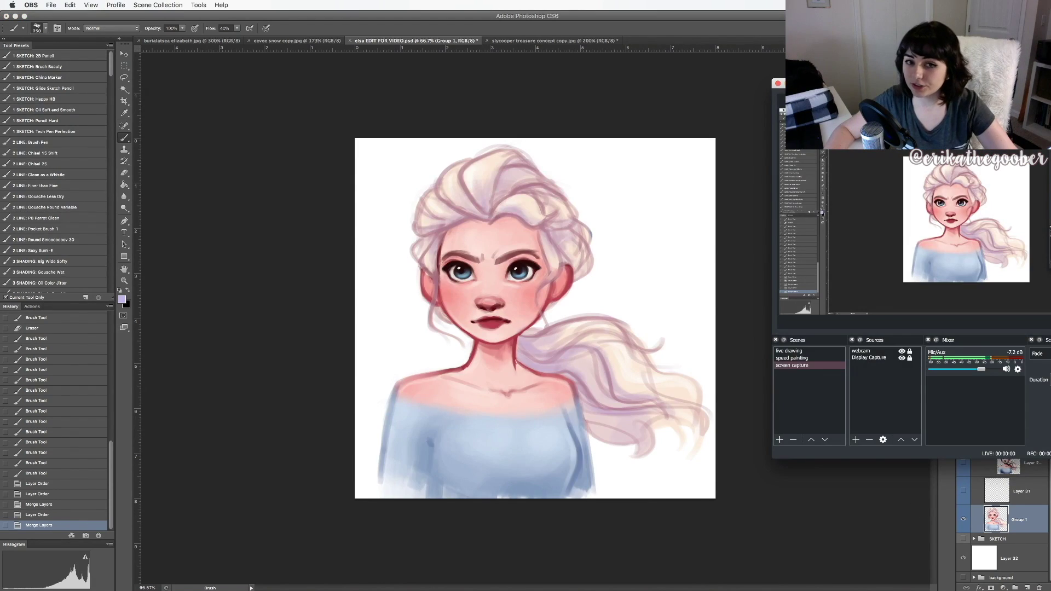